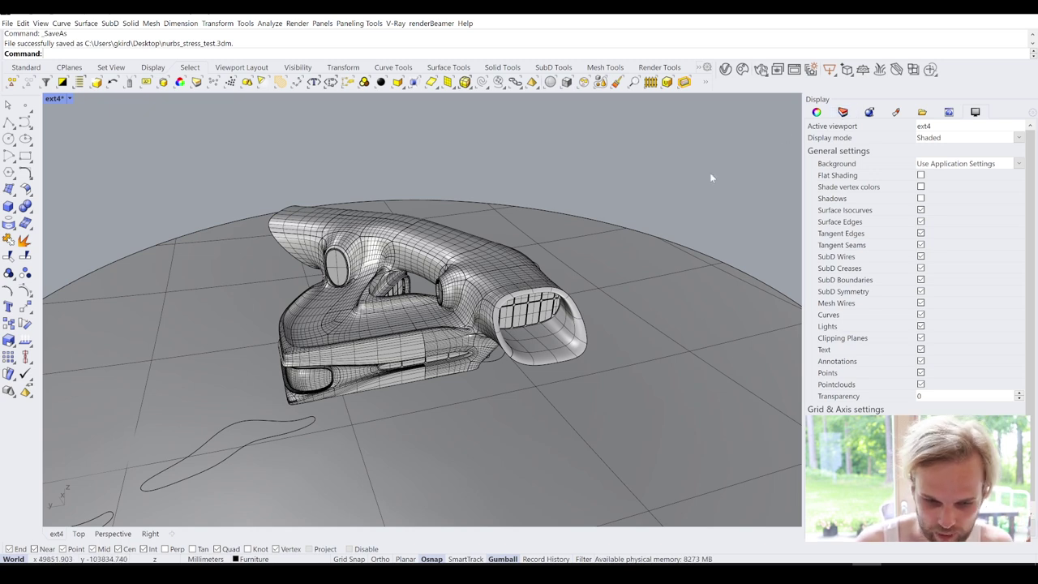
Show the Layers panel and run Purge, accepting the defaults to remove all unused items
left_click(817, 112)
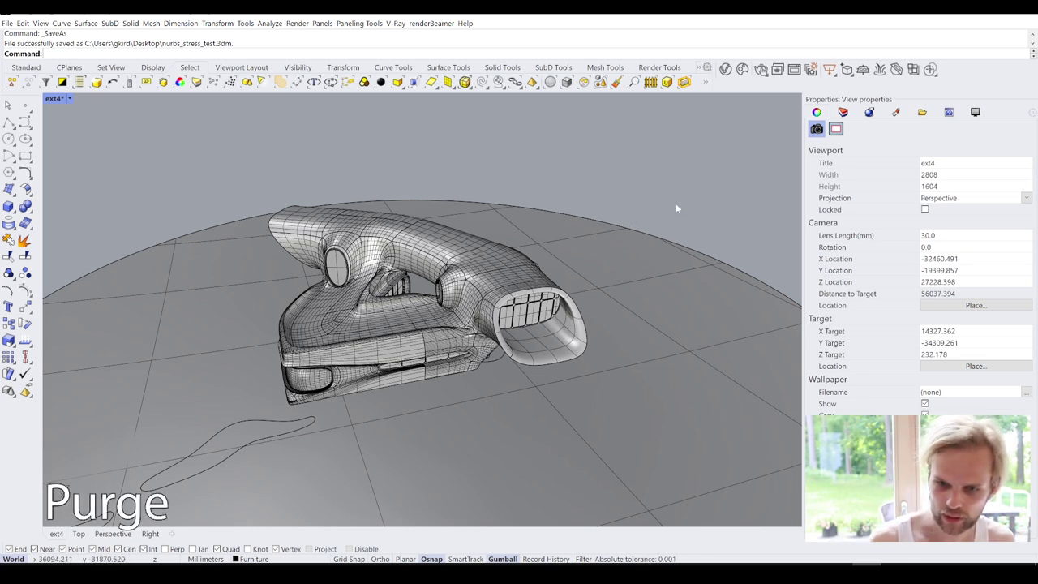
left_click(842, 112)
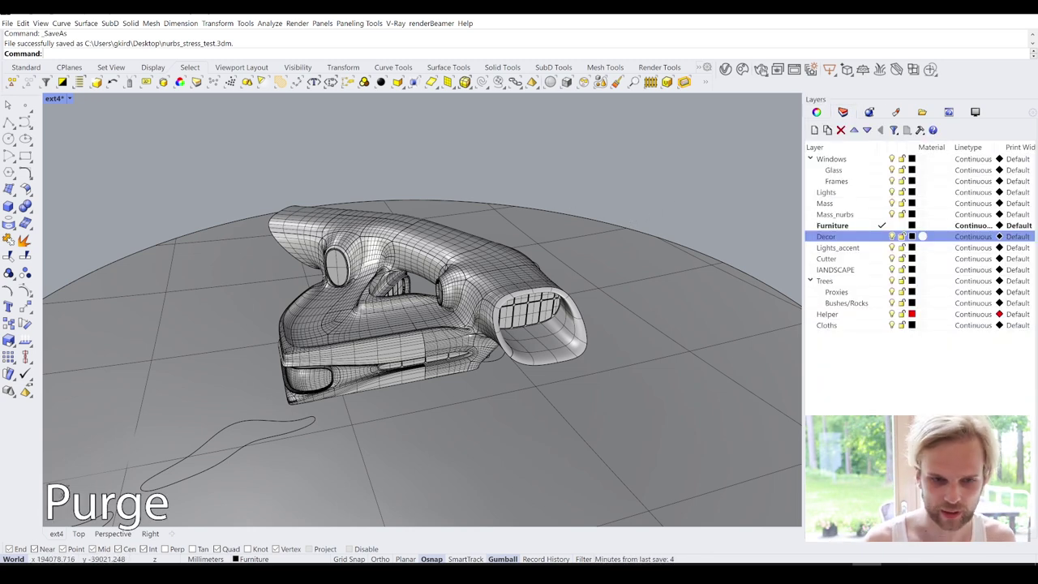
type("Purge")
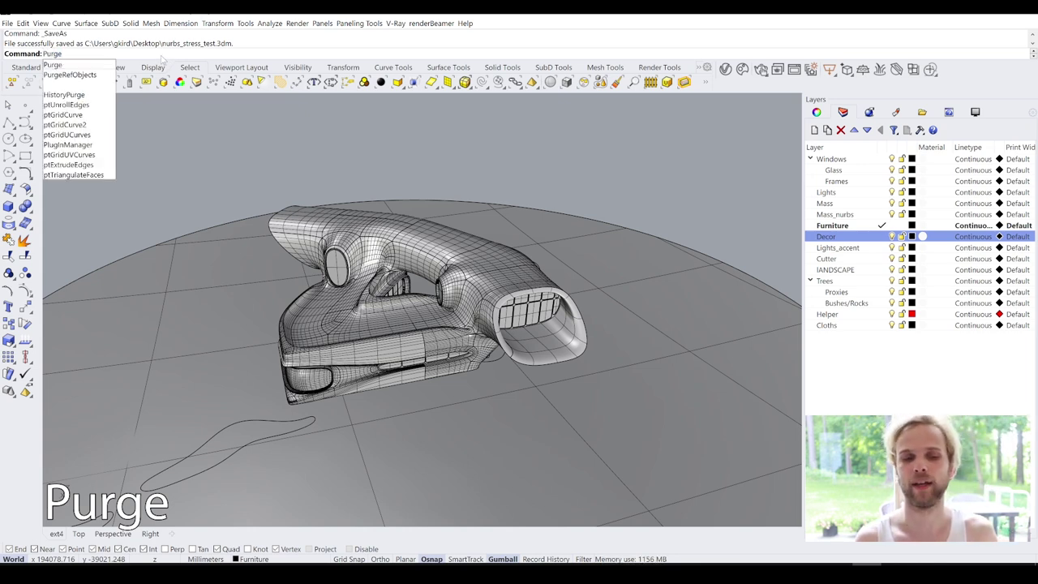
key("Return")
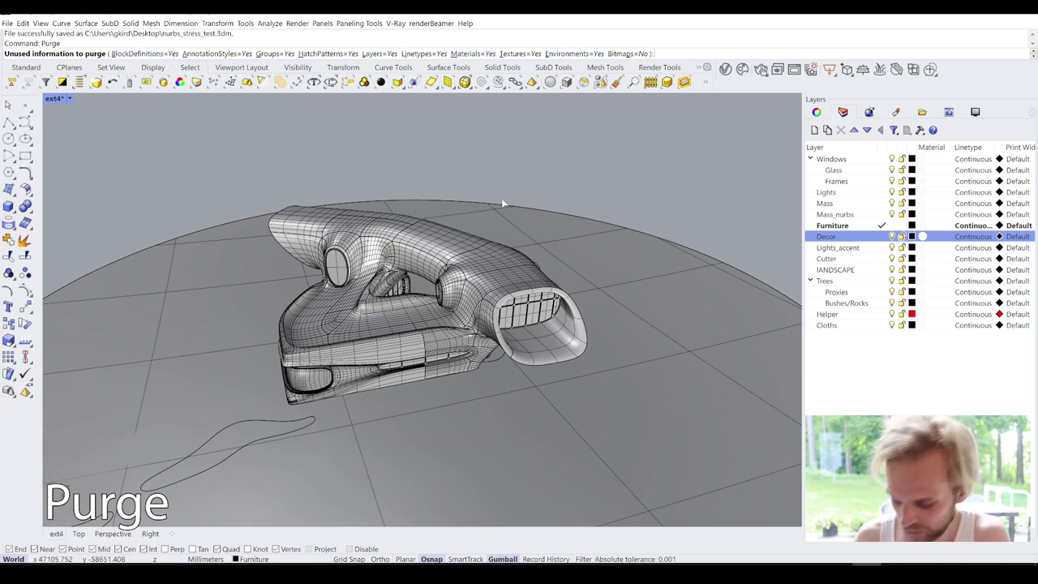
key("Return")
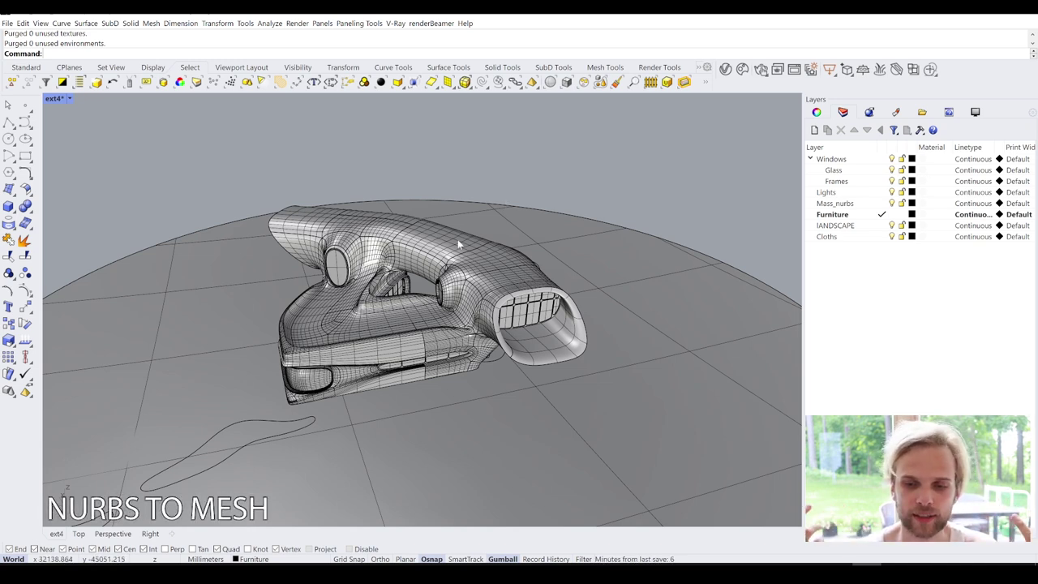
Orbit close to the front loop opening, select the whole NURBS model, and enter Mesh
scroll(400, 301, "up", 4)
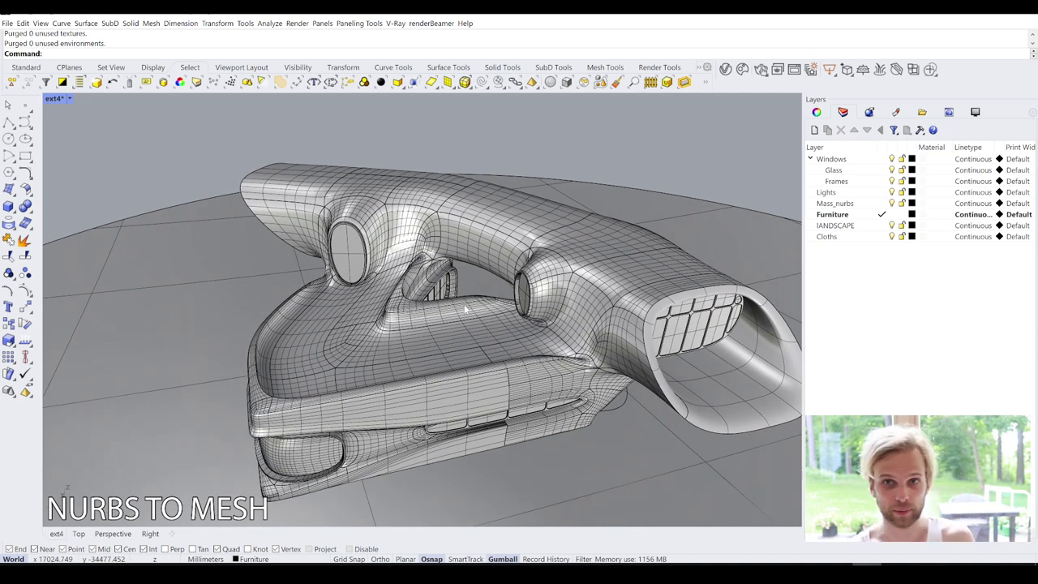
right_click_drag(466, 309, 232, 327)
left_click(547, 179)
scroll(554, 263, "down", 5)
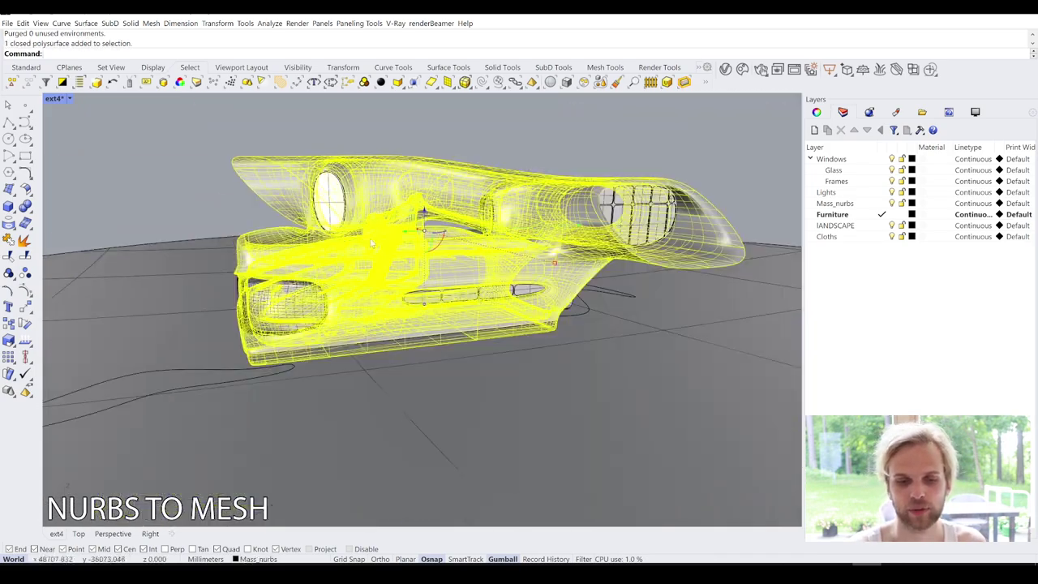
scroll(367, 238, "up", 3)
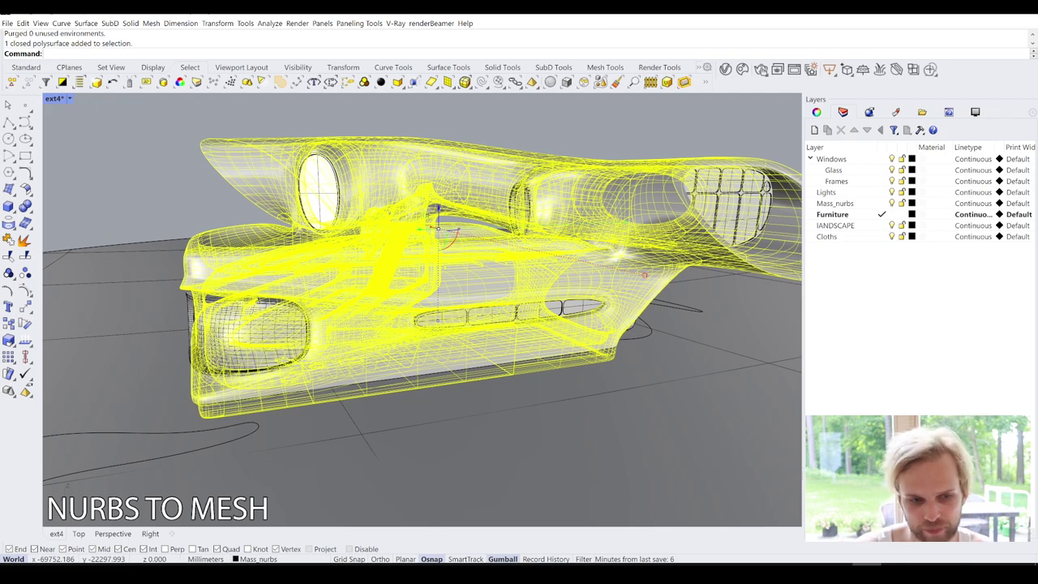
right_click_drag(438, 195, 343, 286)
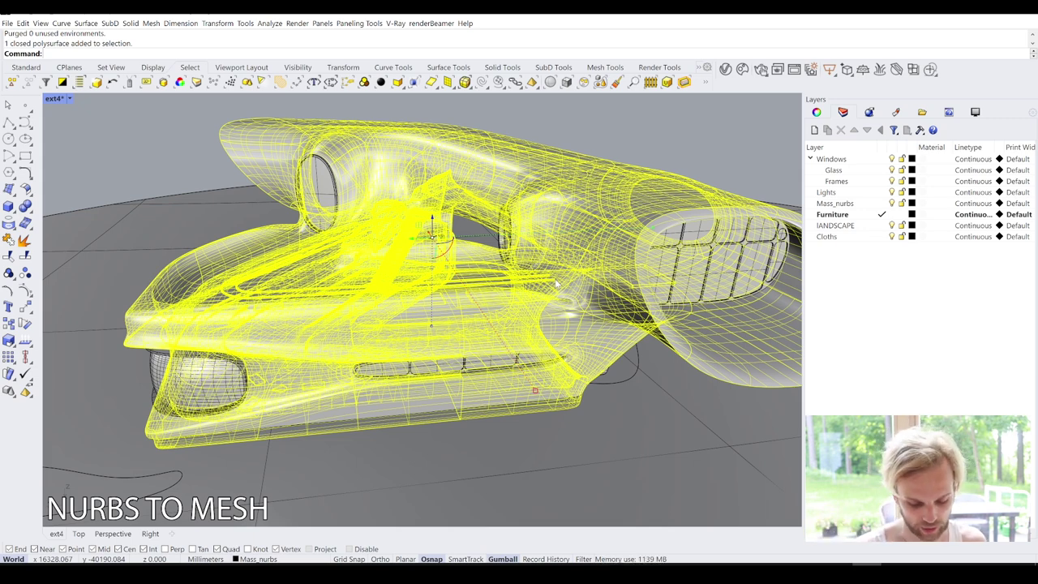
type("Mesh")
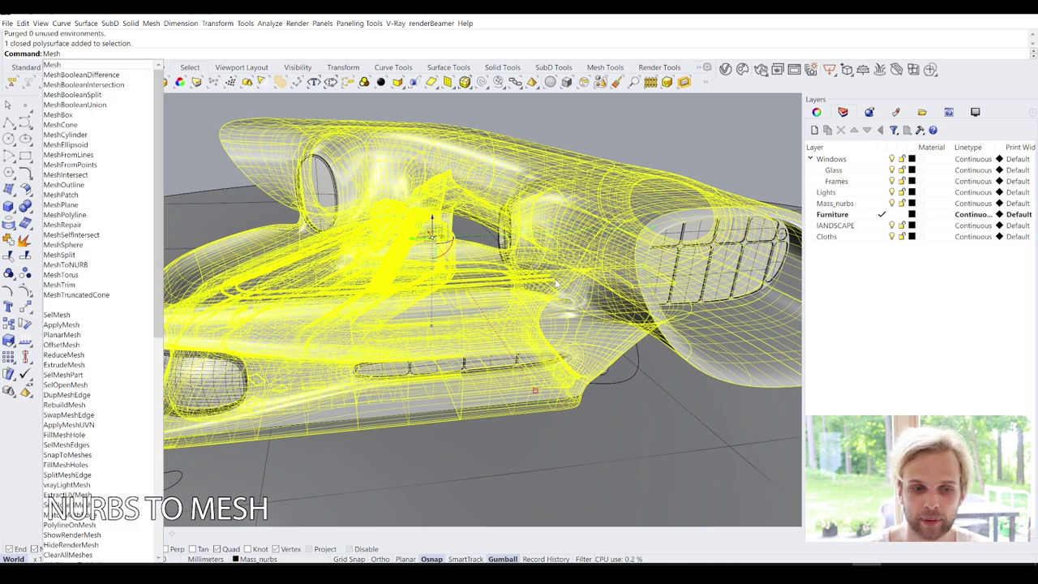
Mesh the model with the Simple Controls slider at about halfway, previewing then keeping the result
key("Return")
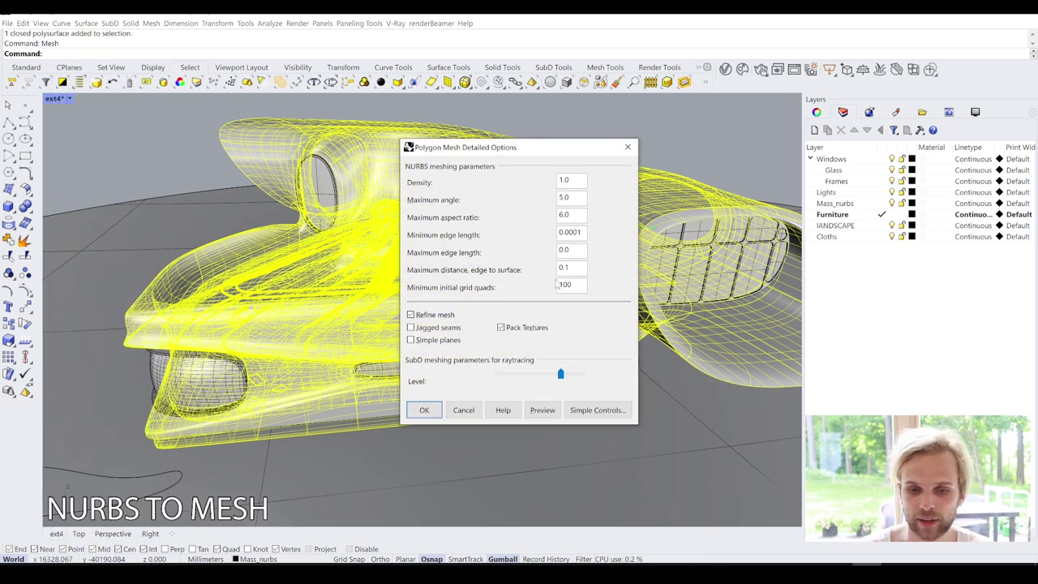
left_click(591, 411)
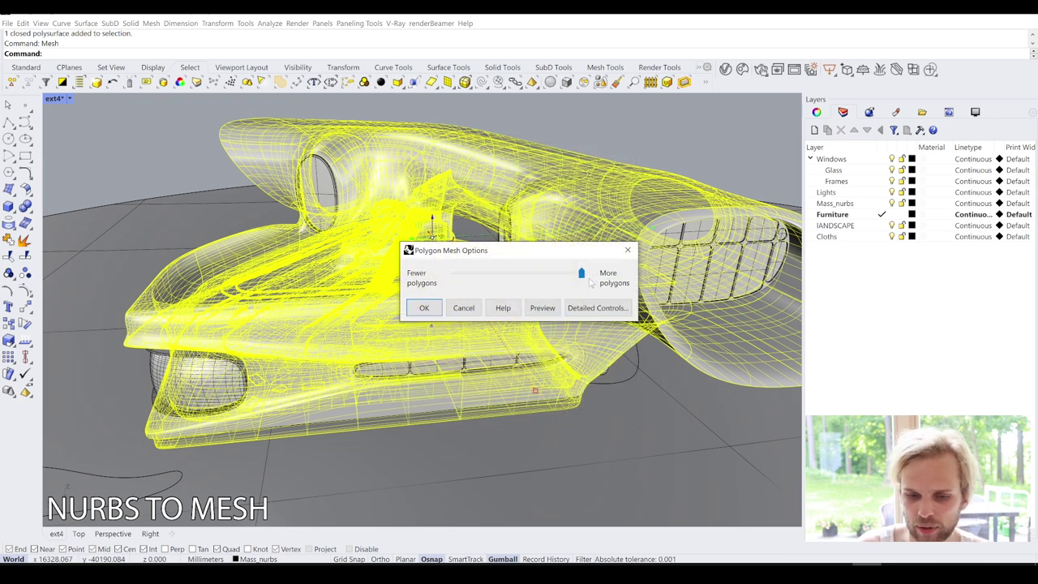
left_click_drag(581, 275, 517, 278)
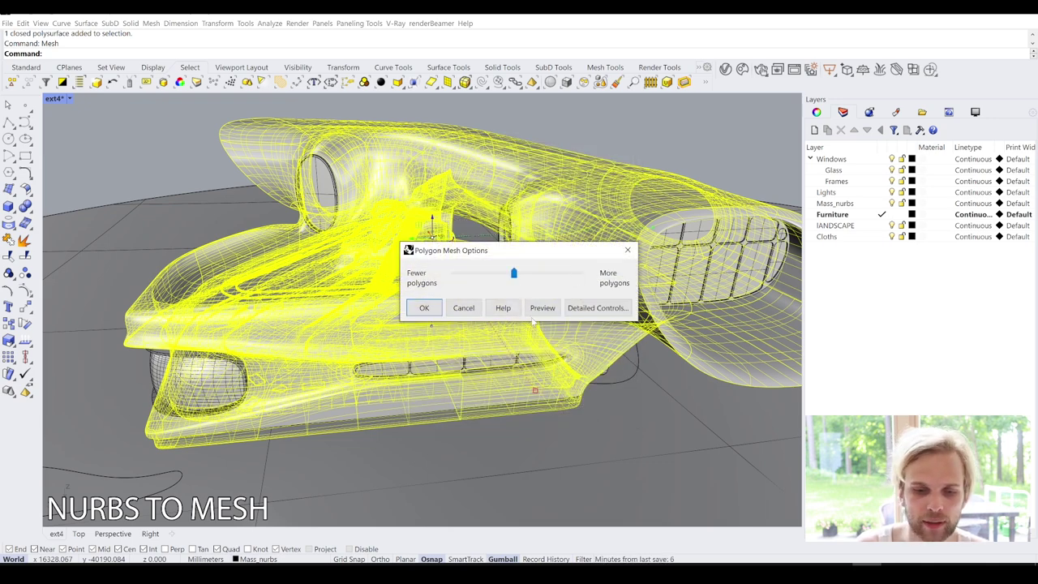
left_click(542, 307)
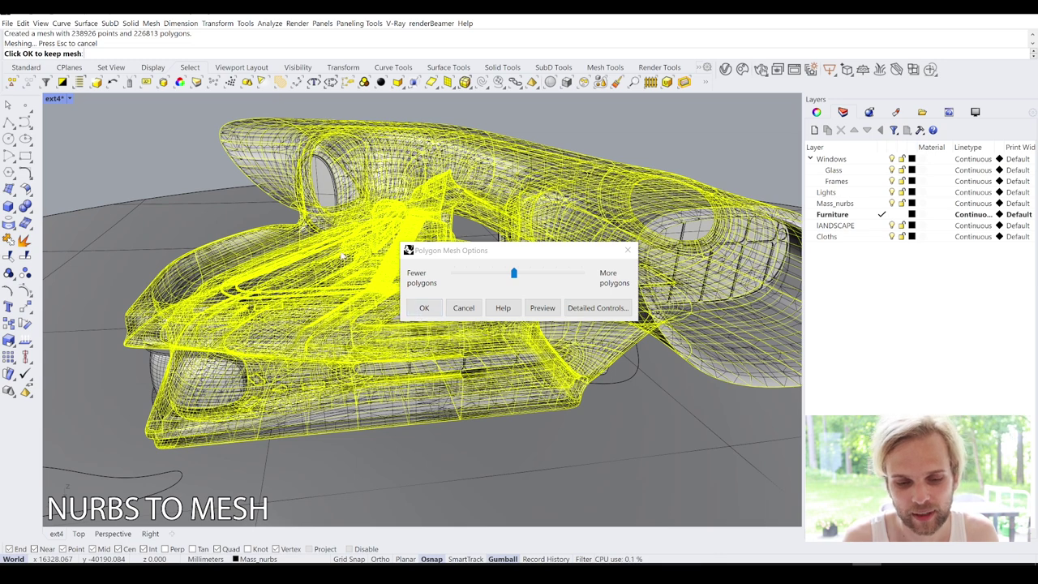
left_click(422, 310)
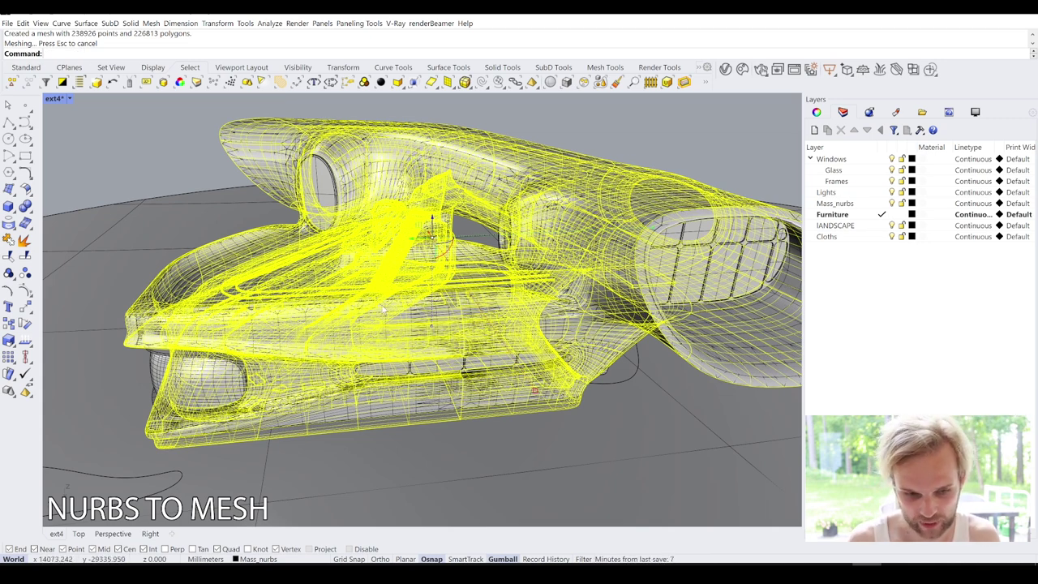
Delete the original NURBS model, check the new mesh, and save the file
key("Delete")
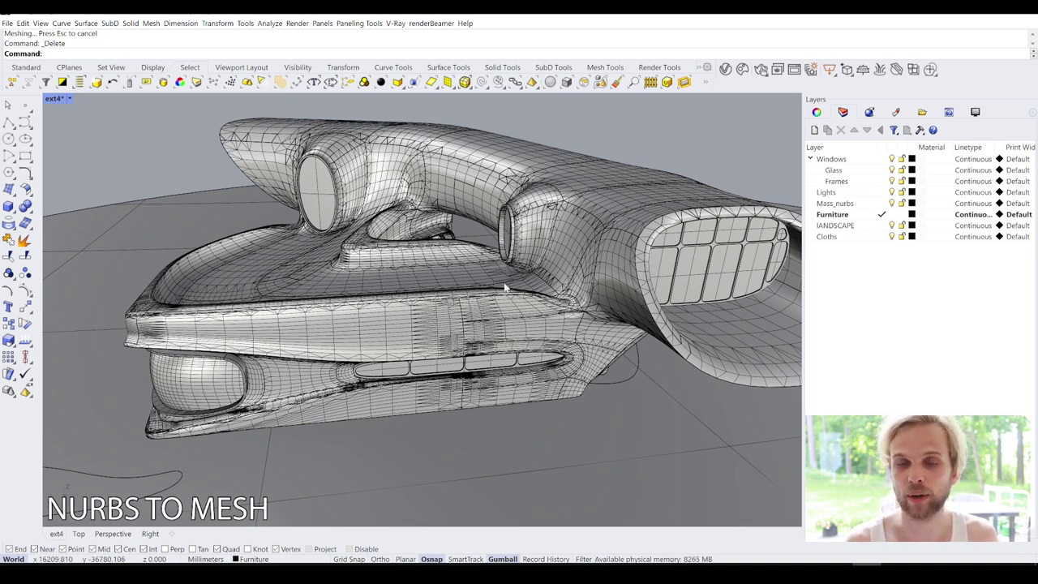
left_click(356, 319)
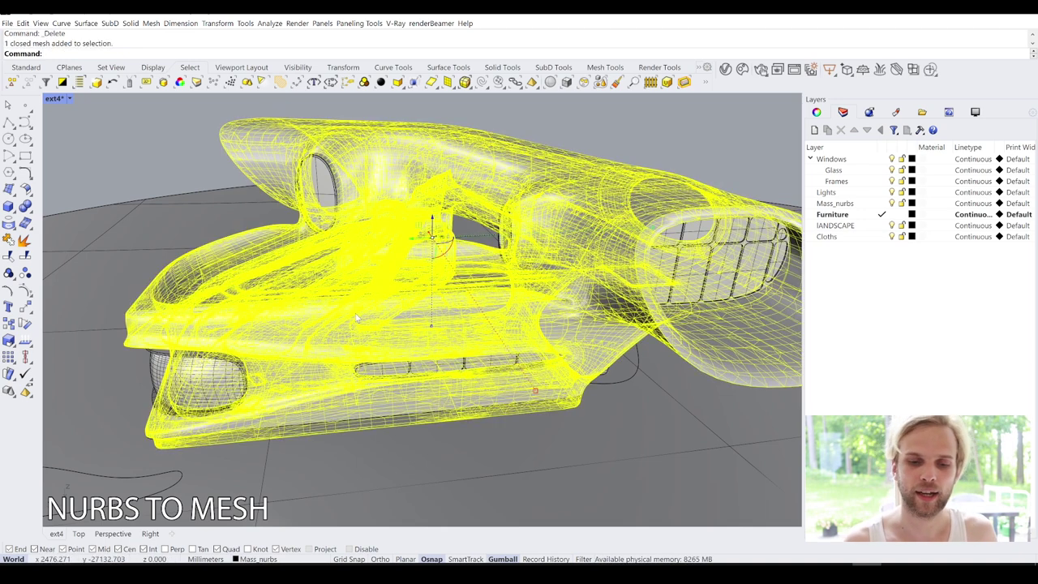
left_click(96, 141)
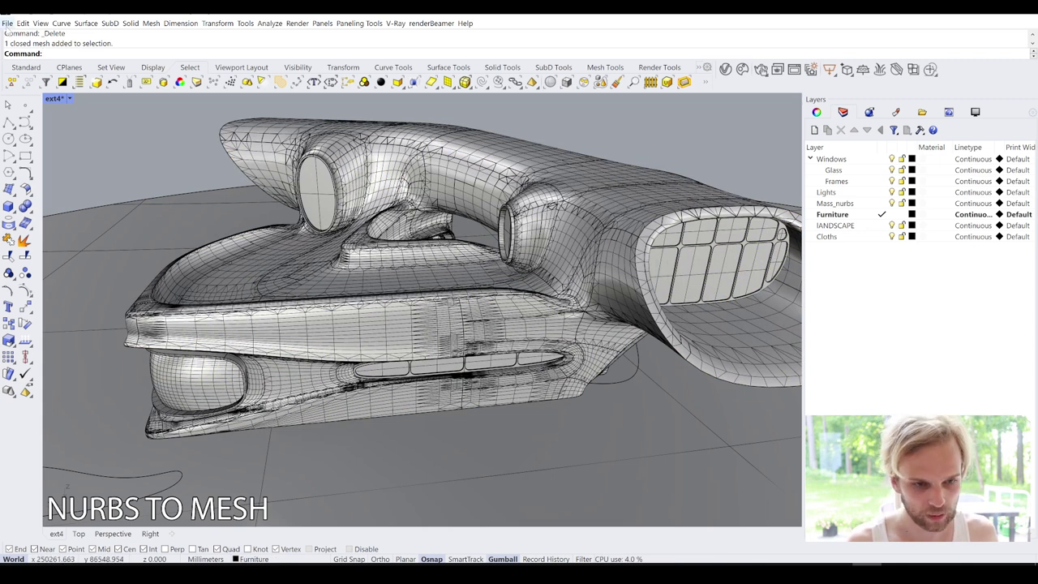
key("ctrl+s")
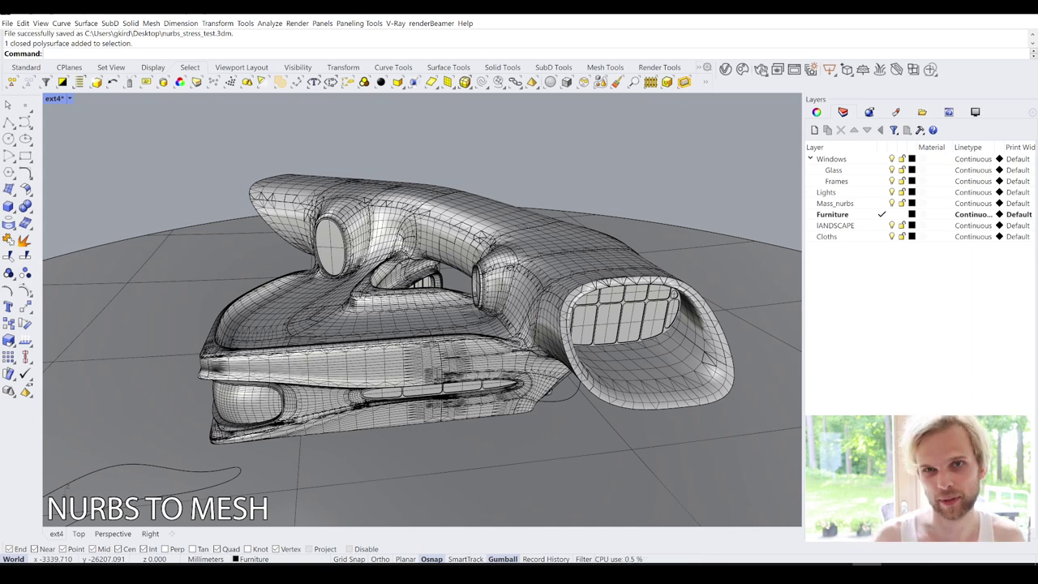
scroll(643, 311, "up", 10)
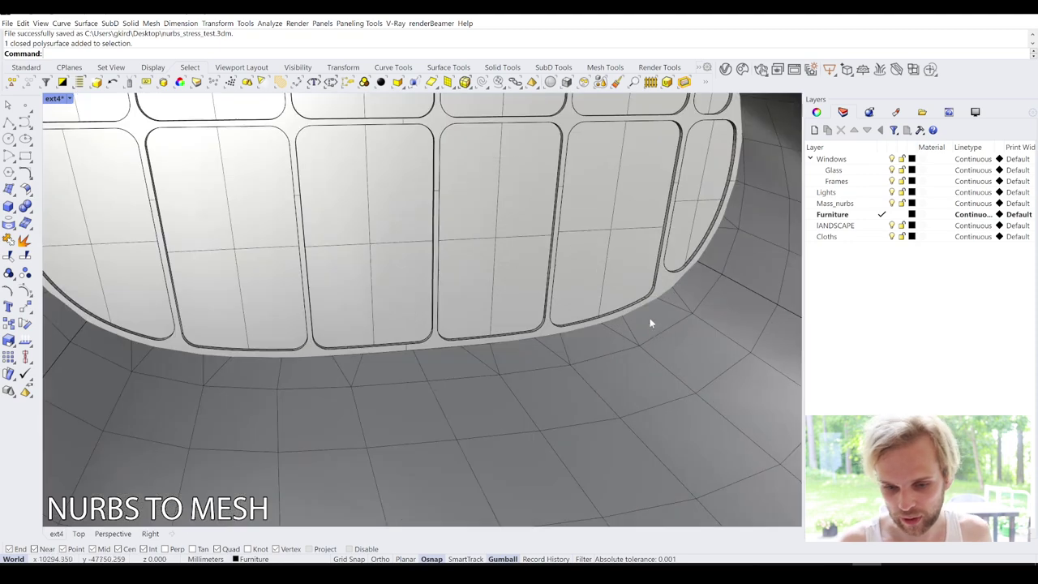
scroll(333, 184, "down", 5)
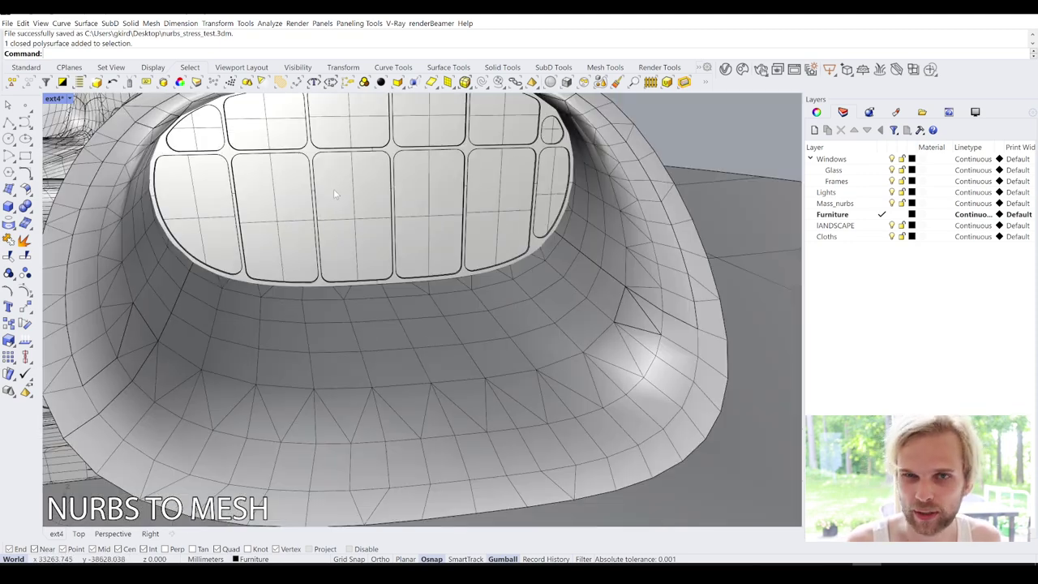
scroll(323, 167, "up", 5)
scroll(323, 165, "down", 8)
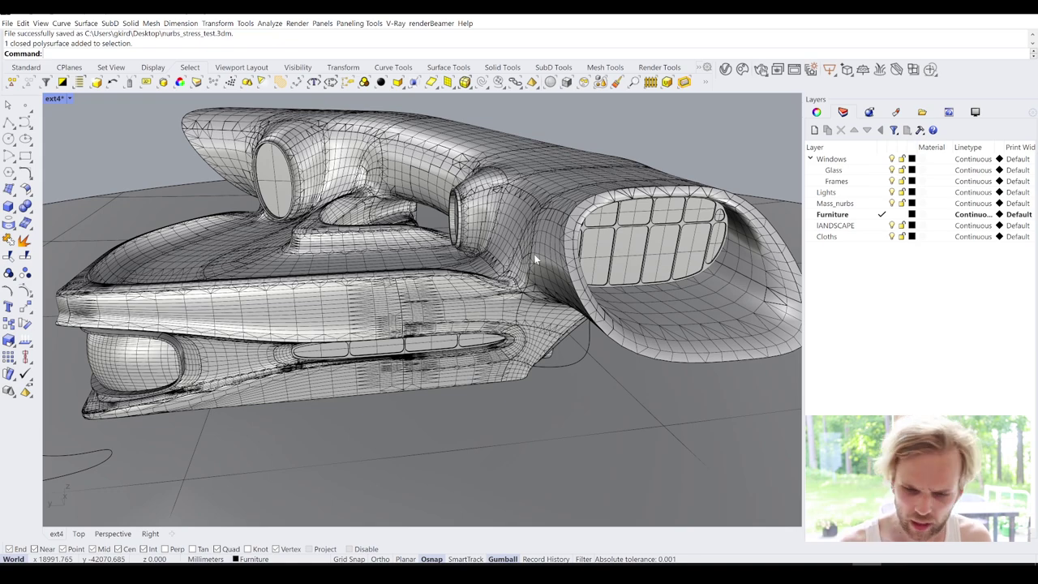
scroll(457, 260, "down", 5)
right_click_drag(457, 260, 606, 248)
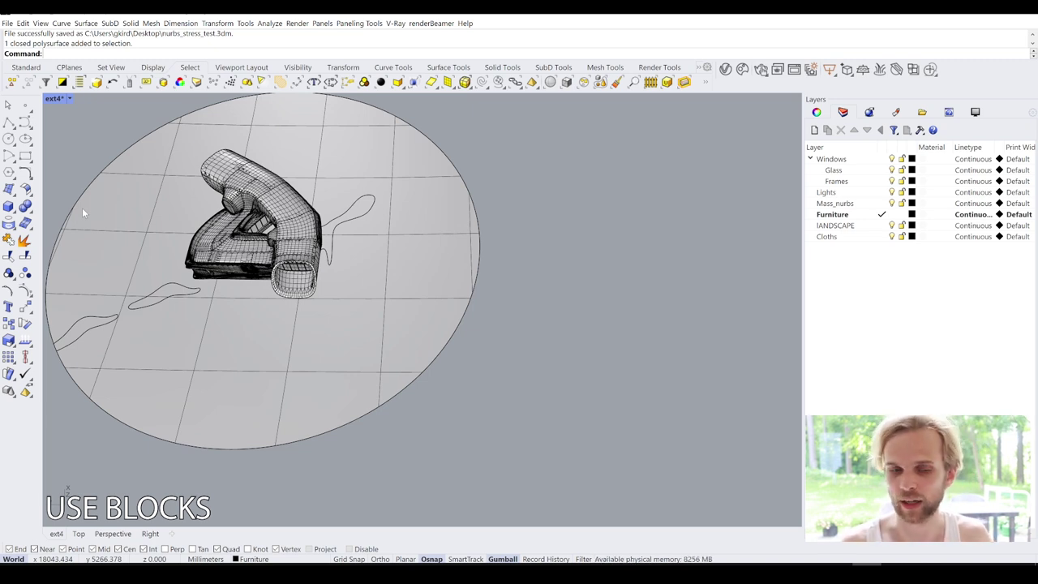
Draw a box beside the model by picking two base corners and a height
left_click(9, 206)
left_click(543, 404)
left_click(618, 354)
left_click(615, 313)
scroll(618, 383, "up", 3)
left_click(578, 359)
scroll(535, 356, "down", 3)
Overlap a second box with the first and Boolean-subtract it, deleting the leftover cutter piece
right_click_drag(498, 348, 499, 301)
left_click_drag(493, 284, 566, 261)
left_click(558, 362)
left_click(496, 302)
type("BooleanDifference")
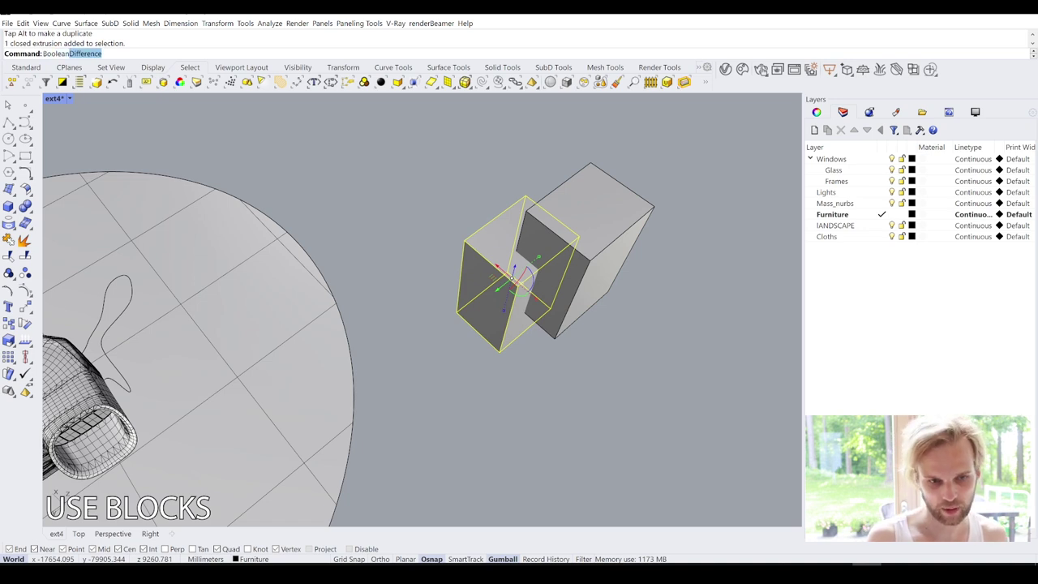
key("Return")
left_click(608, 256)
key("Return")
left_click(599, 250)
key("Delete")
Copy the notched block up and to the right, leaving the original in place
right_click_drag(600, 250, 575, 248)
left_click(463, 288)
right_click_drag(463, 288, 401, 333)
left_click_drag(396, 304, 661, 156)
key("alt")
key("alt")
left_click(688, 238)
Copy all four blocks further up-right, then window-select three of the four block columns
right_click_drag(689, 239, 519, 286)
left_click_drag(639, 398, 357, 242)
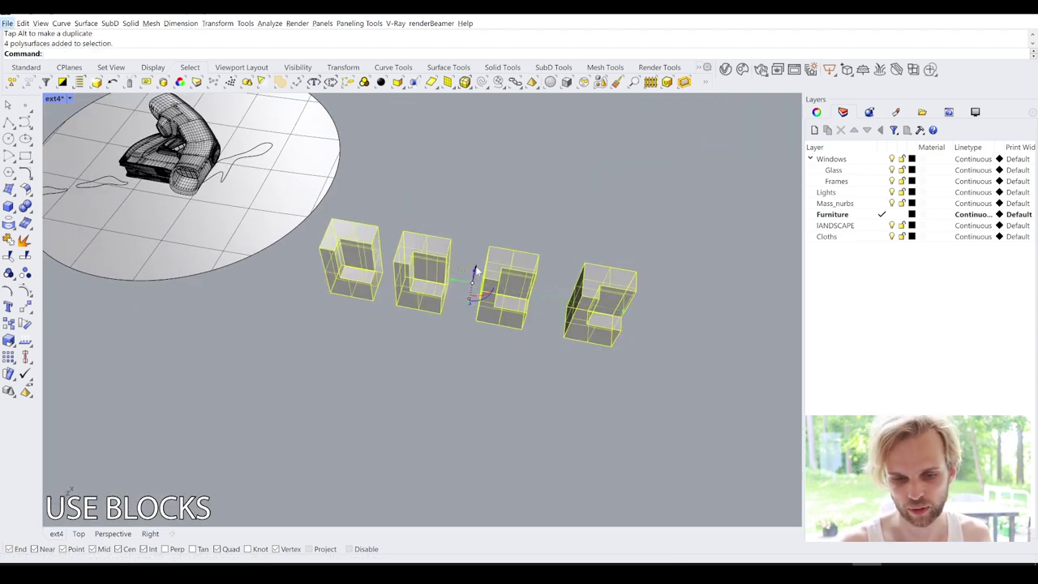
right_click_drag(475, 271, 468, 298)
left_click_drag(469, 299, 586, 188)
key("alt")
left_click(690, 131)
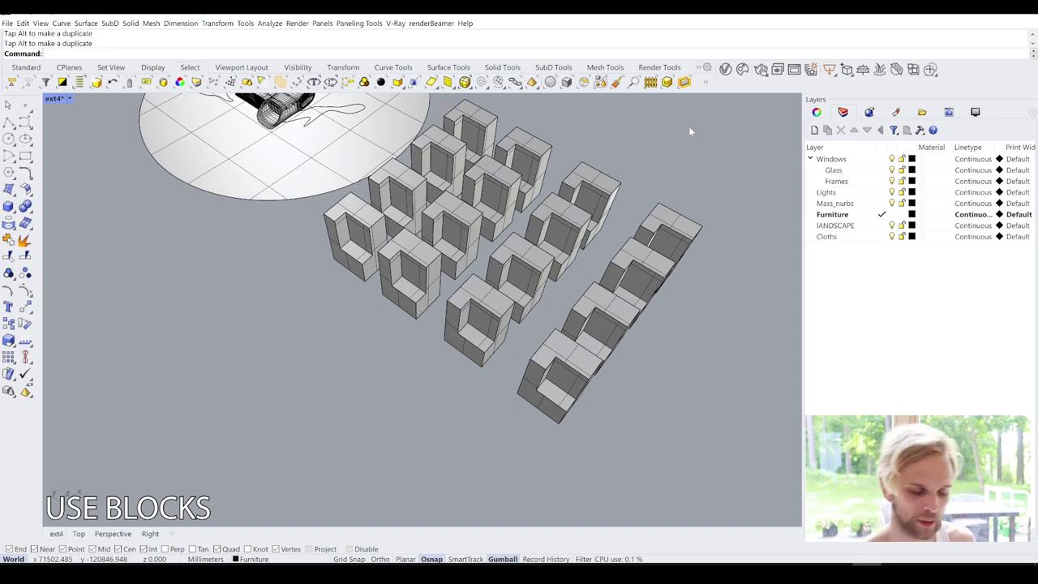
right_click_drag(689, 130, 614, 381)
left_click_drag(672, 429, 386, 114)
Delete the selected columns and the upper stacked blocks, then select and zoom to the bottom box
key("Delete")
left_click(351, 245)
key("Delete")
left_click(349, 167)
key("Delete")
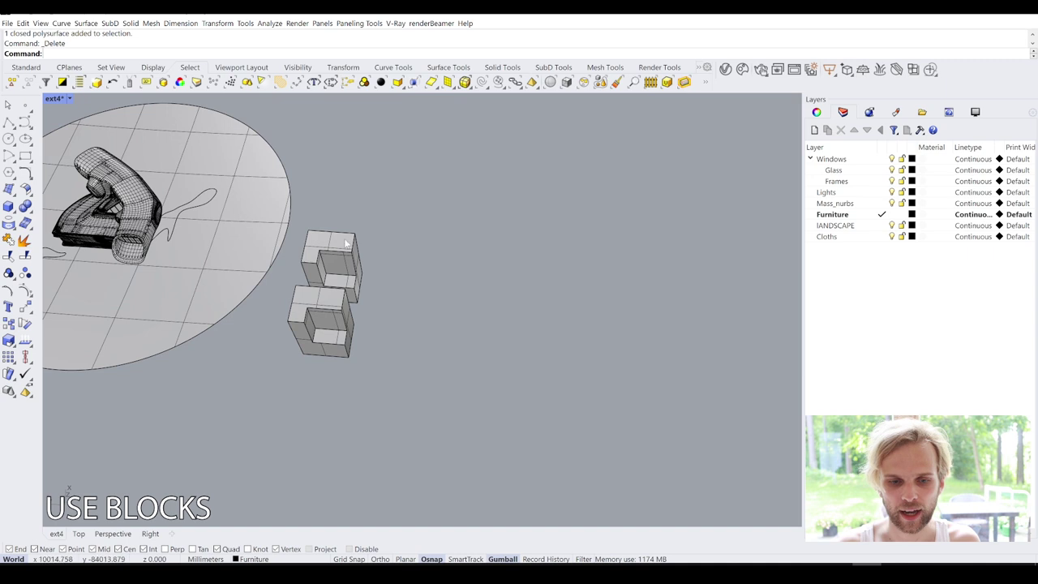
left_click(339, 262)
key("Delete")
left_click(331, 302)
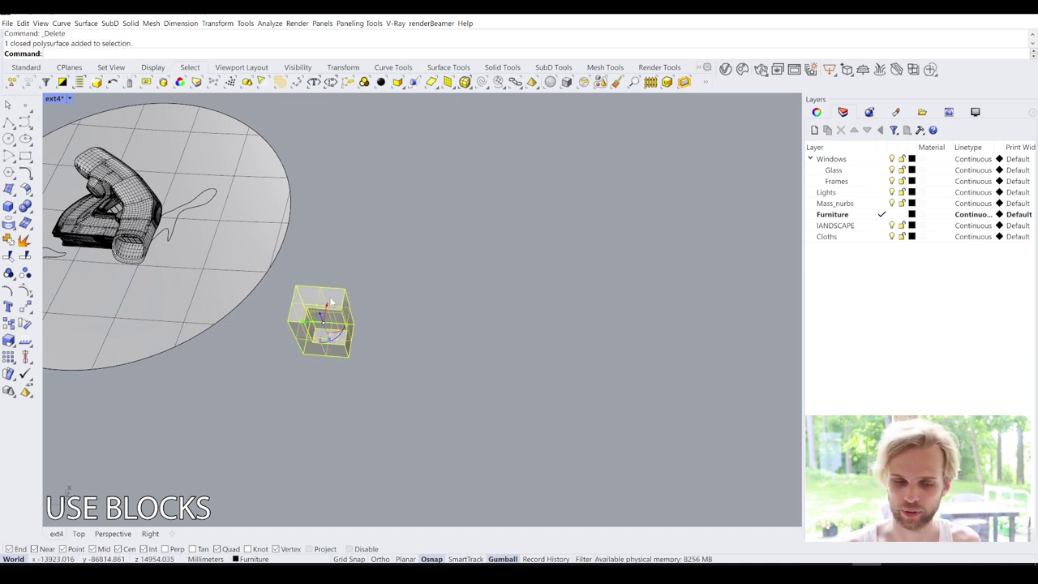
scroll(280, 350, "up", 5)
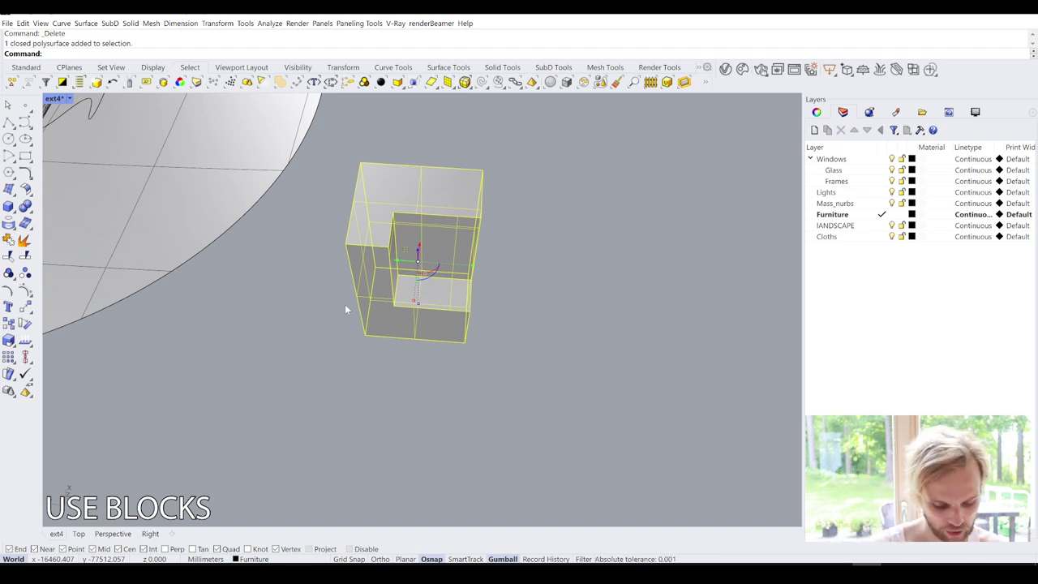
Start a block definition from the box with its base point at the lower-left corner
type("b")
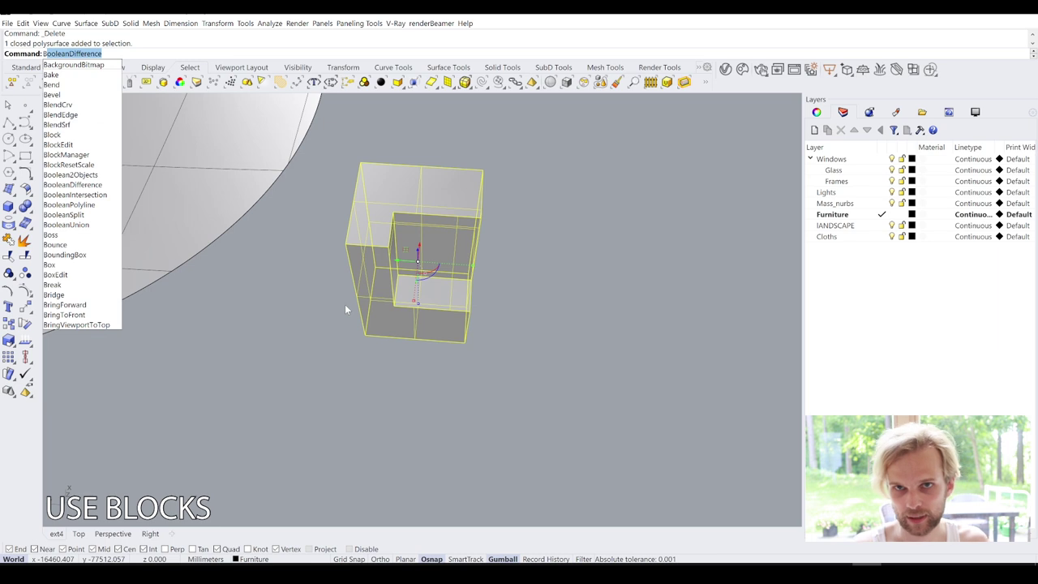
type("lock")
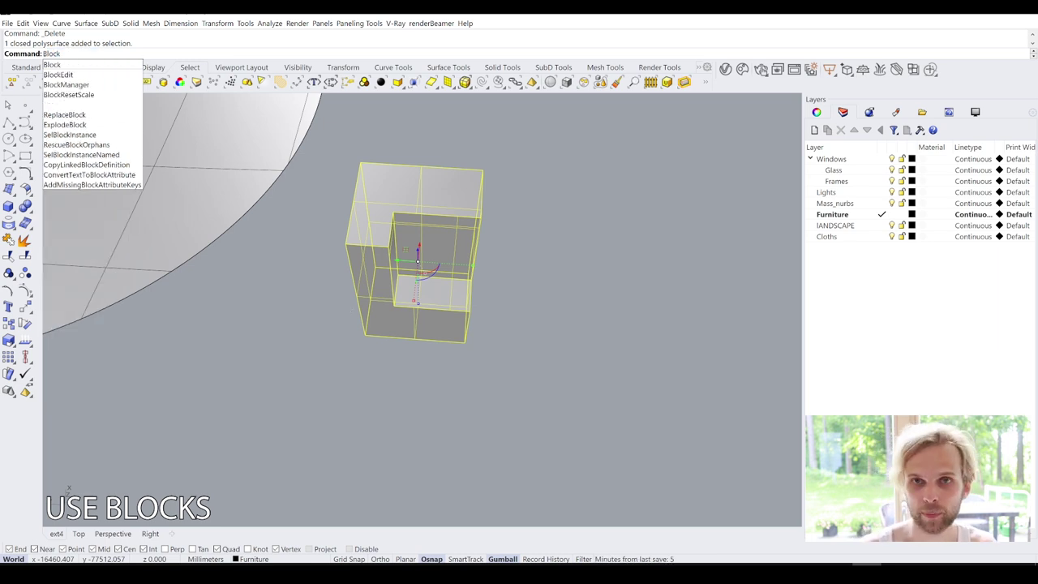
key("Return")
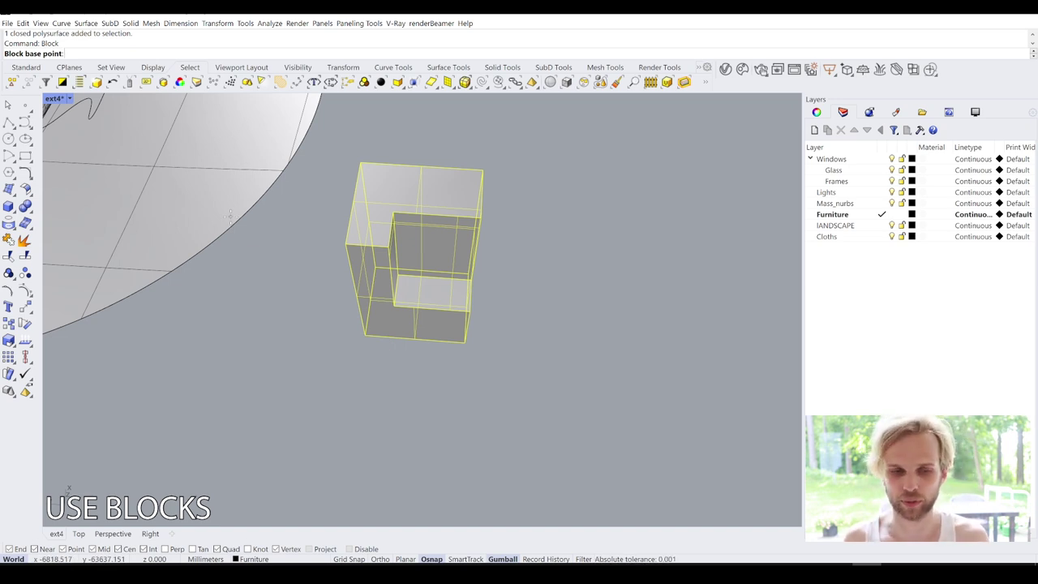
left_click(366, 337)
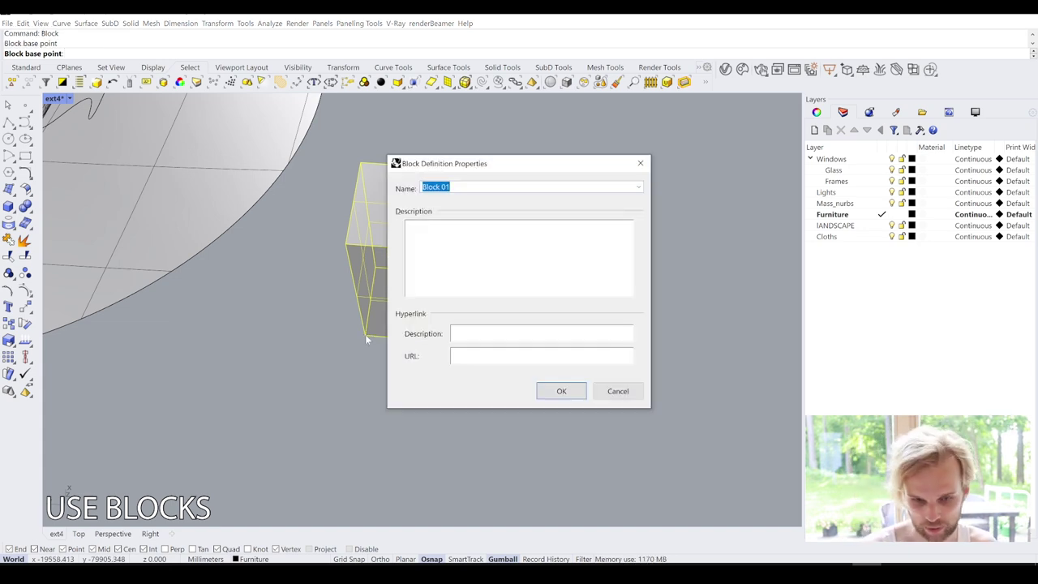
Name the block definition Box01, add a hyperlink description, confirm, and check the new instance
type("Box01")
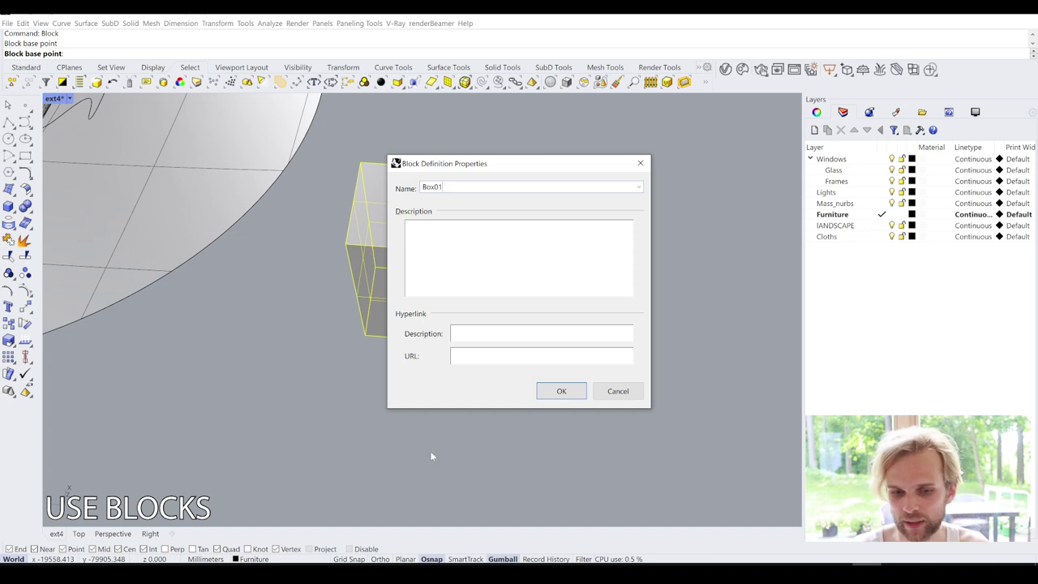
left_click(488, 329)
type("redrqsdewdasdf")
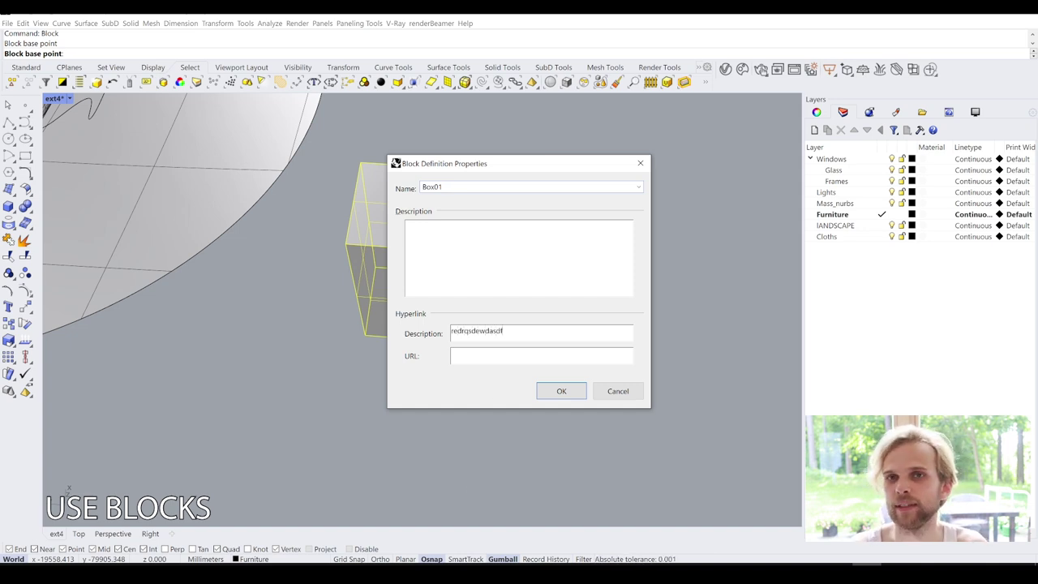
left_click(561, 392)
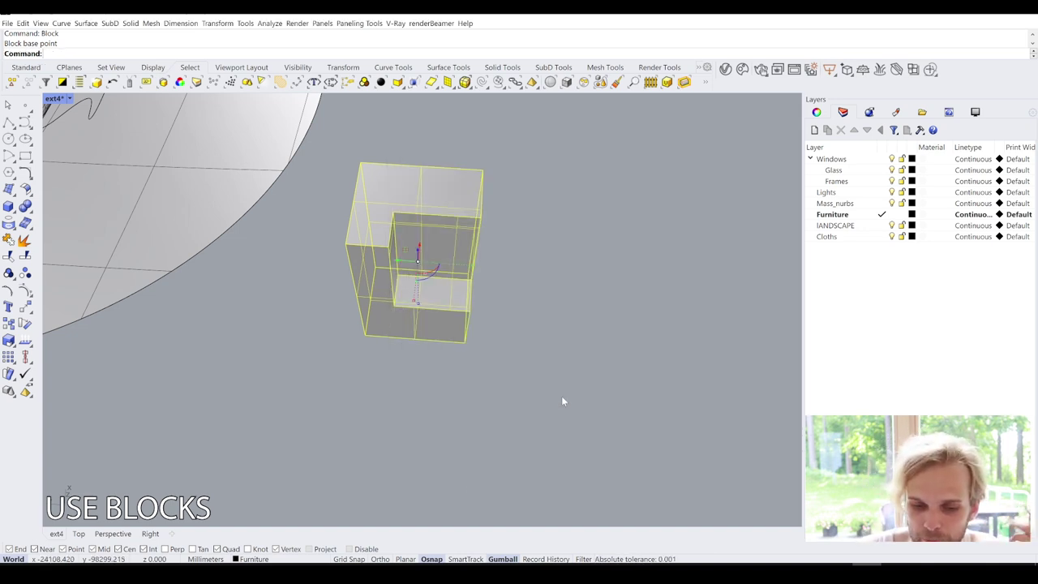
left_click(164, 338)
left_click(400, 294)
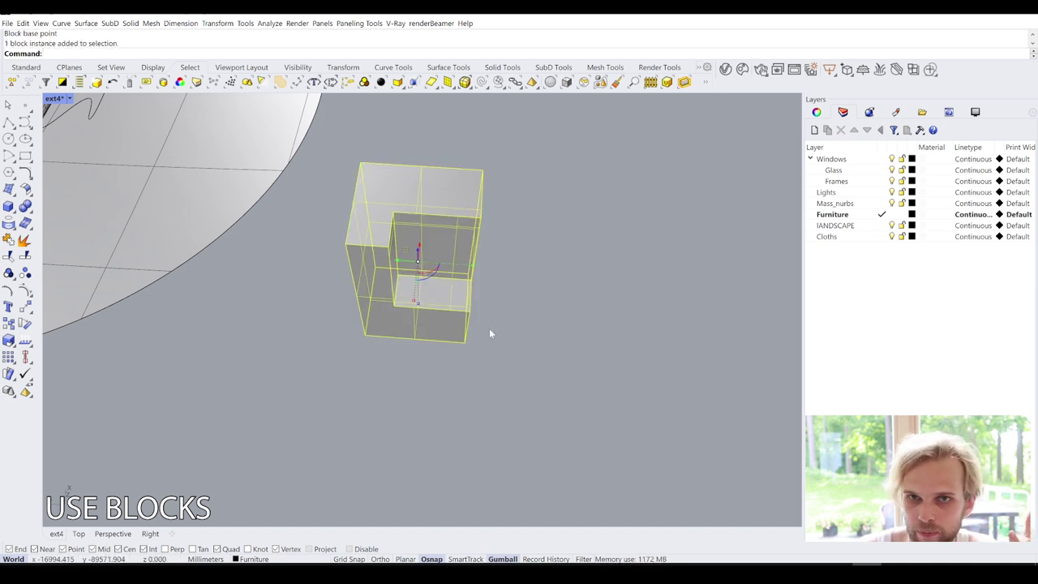
left_click(554, 295)
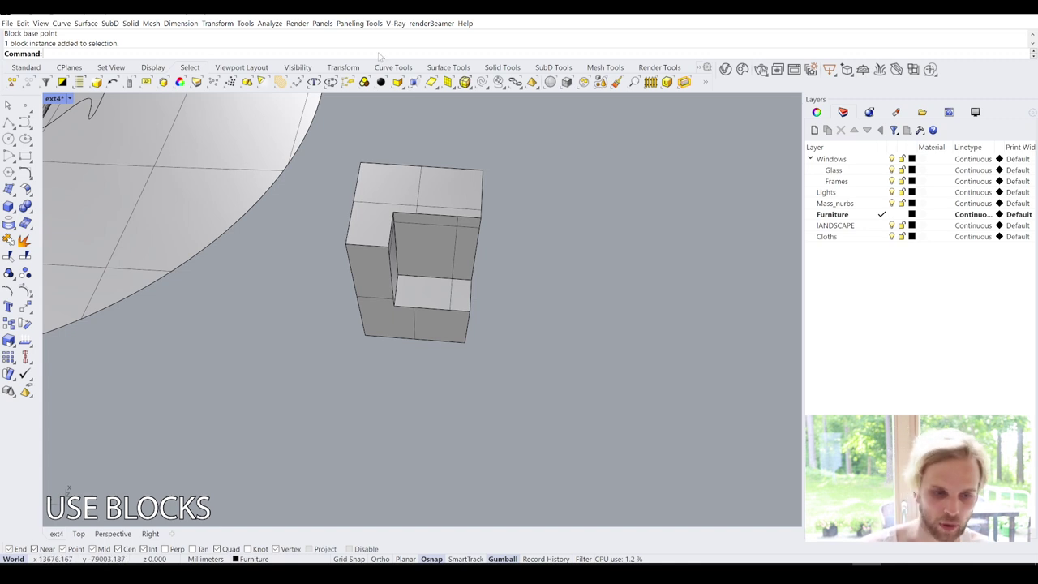
Open the Block Manager and inspect the Box01 definition's properties, closing them without changes
type("BlockManager")
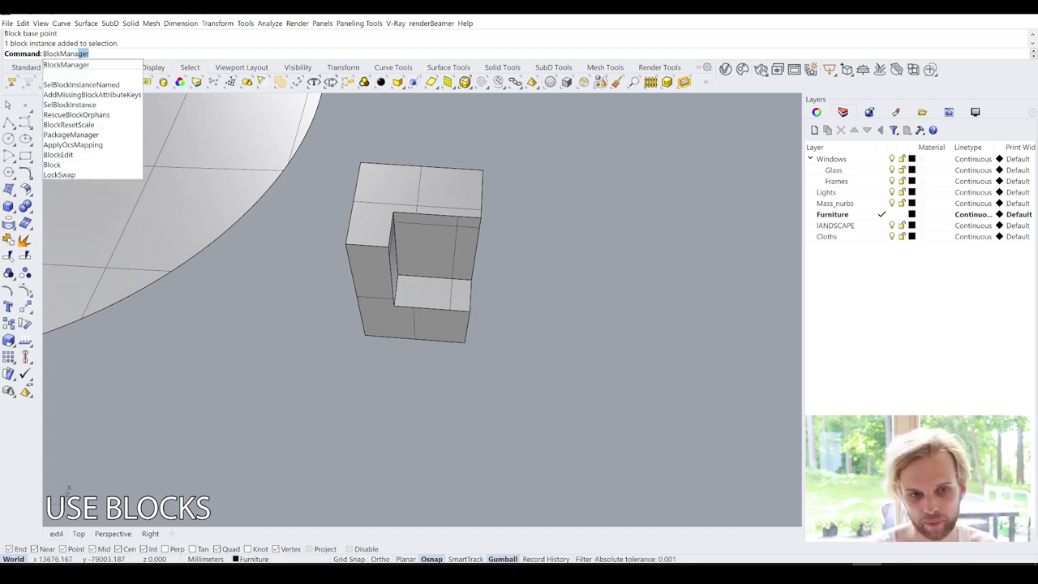
key("Return")
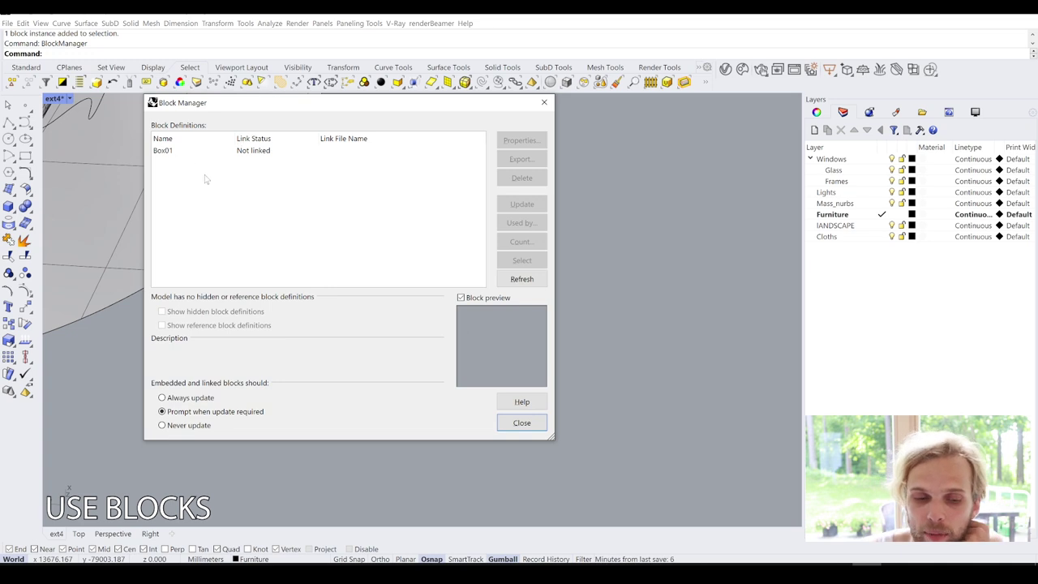
left_click(162, 153)
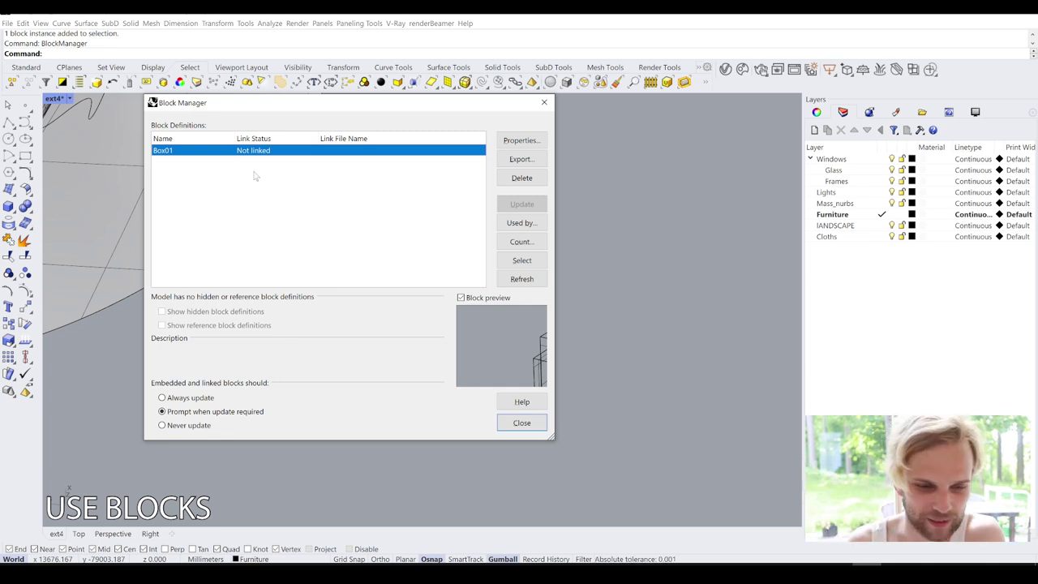
right_click(215, 152)
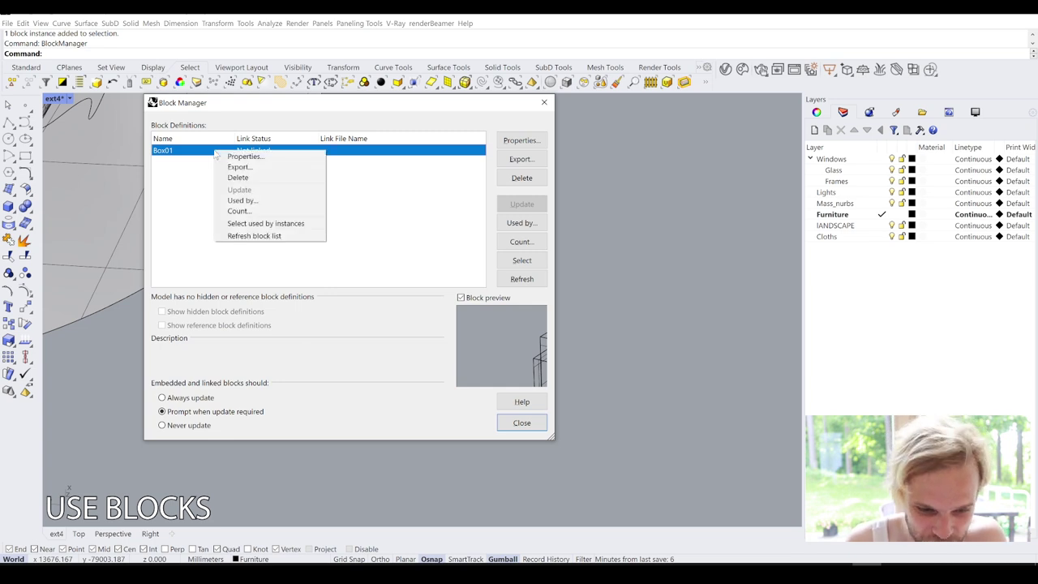
key("Escape")
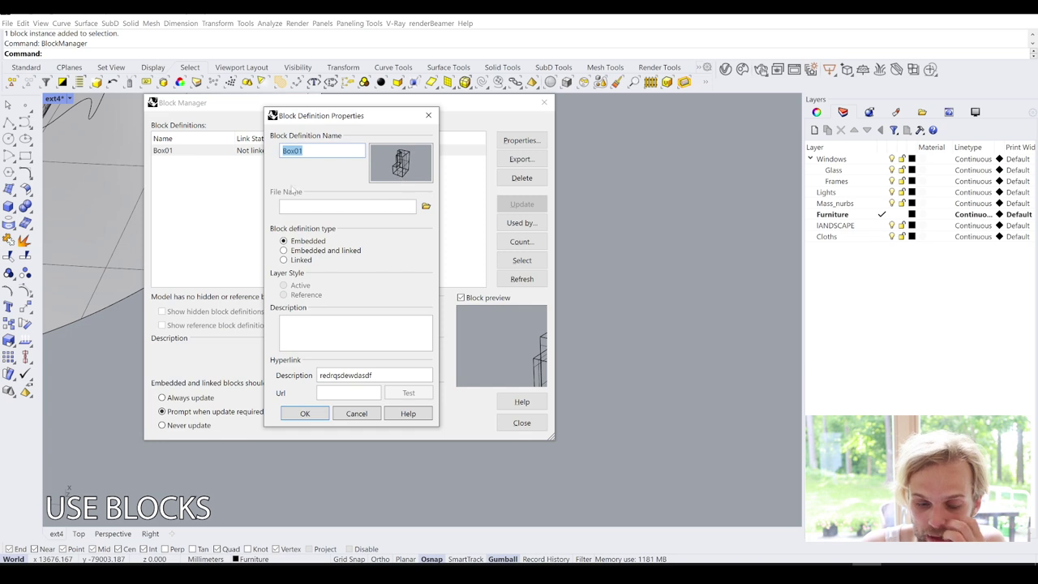
left_click(356, 413)
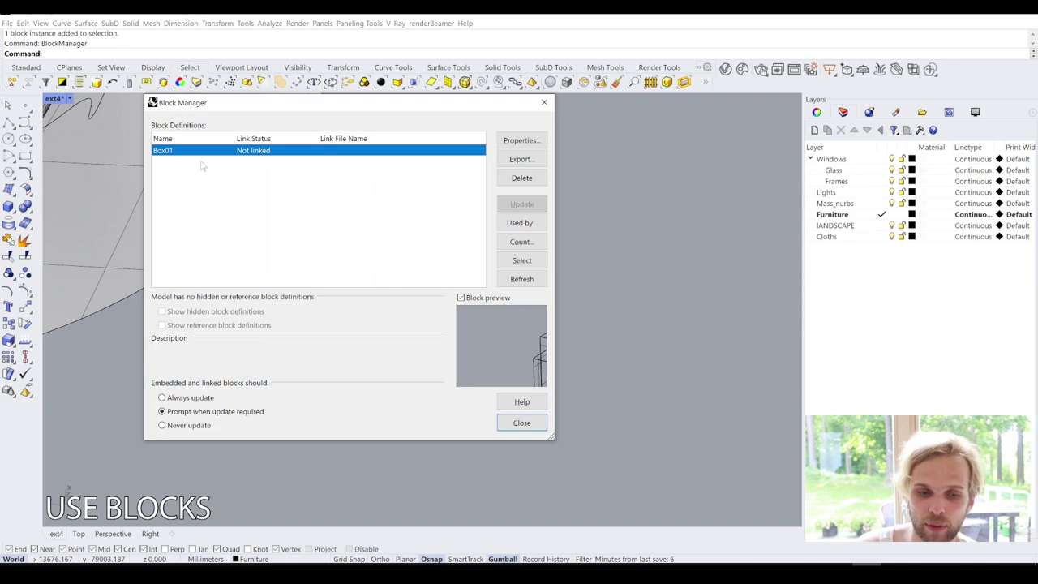
Close the Block Manager, copy the Box01 instance into a row of six, and select the five copies
left_click(545, 102)
left_click(394, 225)
scroll(394, 226, "down", 5)
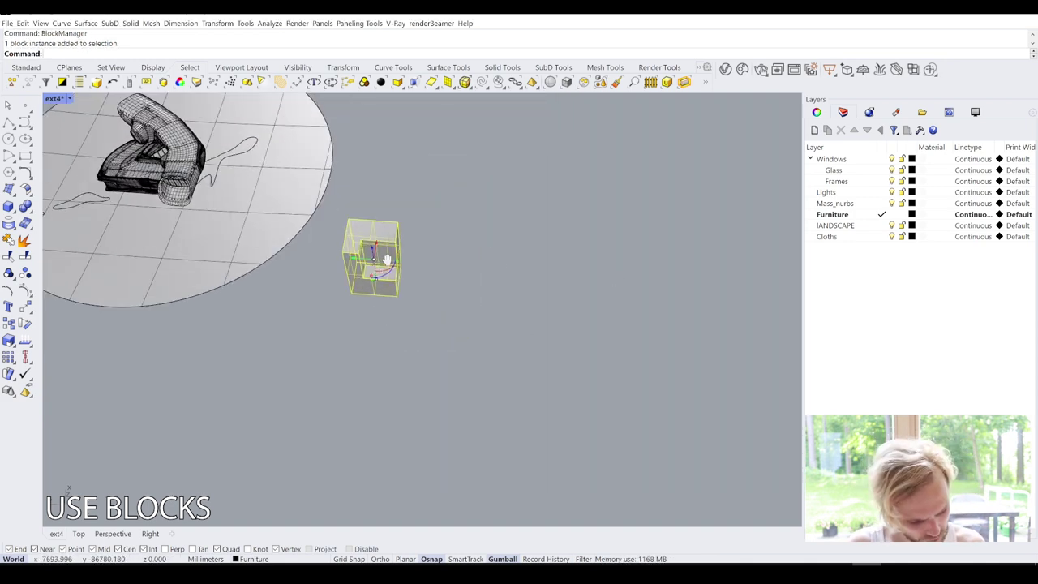
right_click_drag(316, 300, 330, 204)
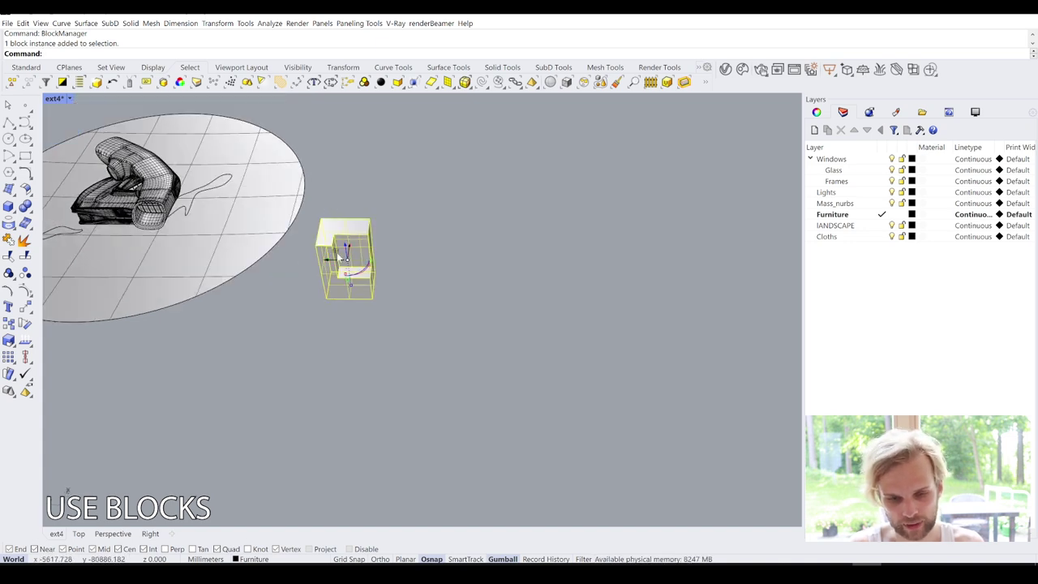
left_click_drag(361, 262, 721, 270)
left_click(718, 272)
left_click(657, 267)
left_click(681, 328)
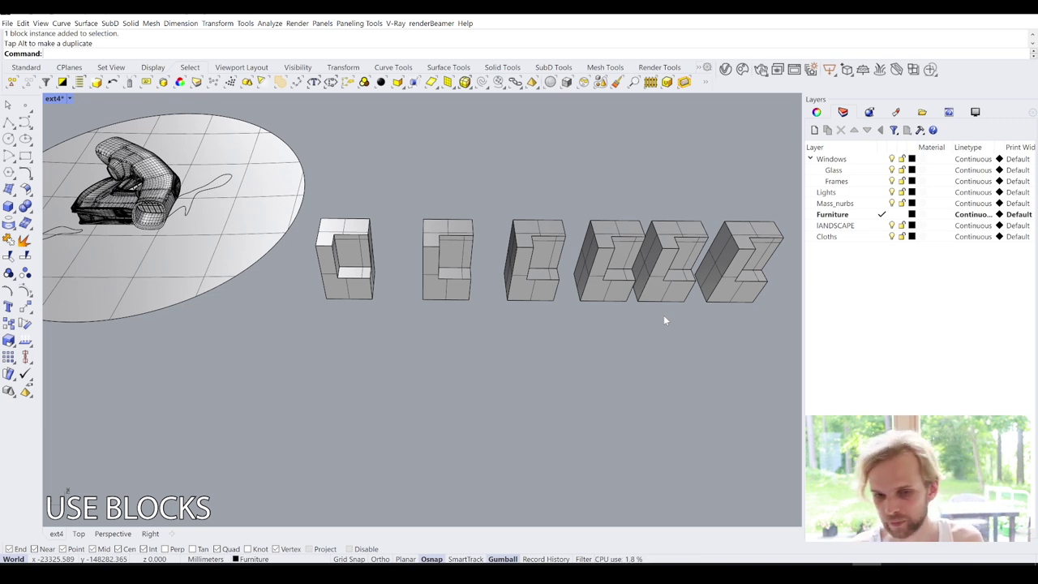
right_click_drag(663, 321, 570, 308, "shift")
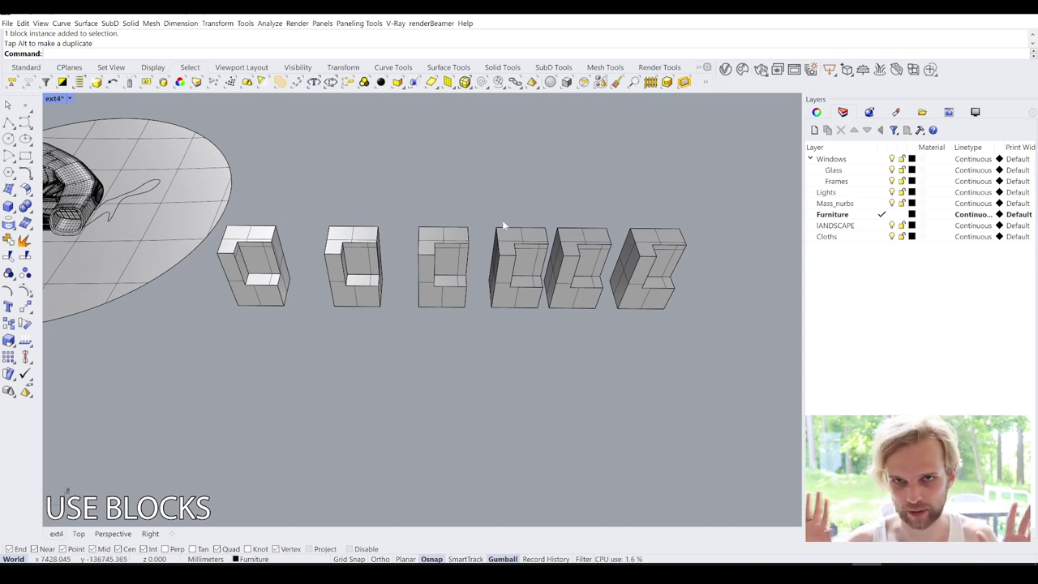
left_click_drag(718, 412, 305, 177)
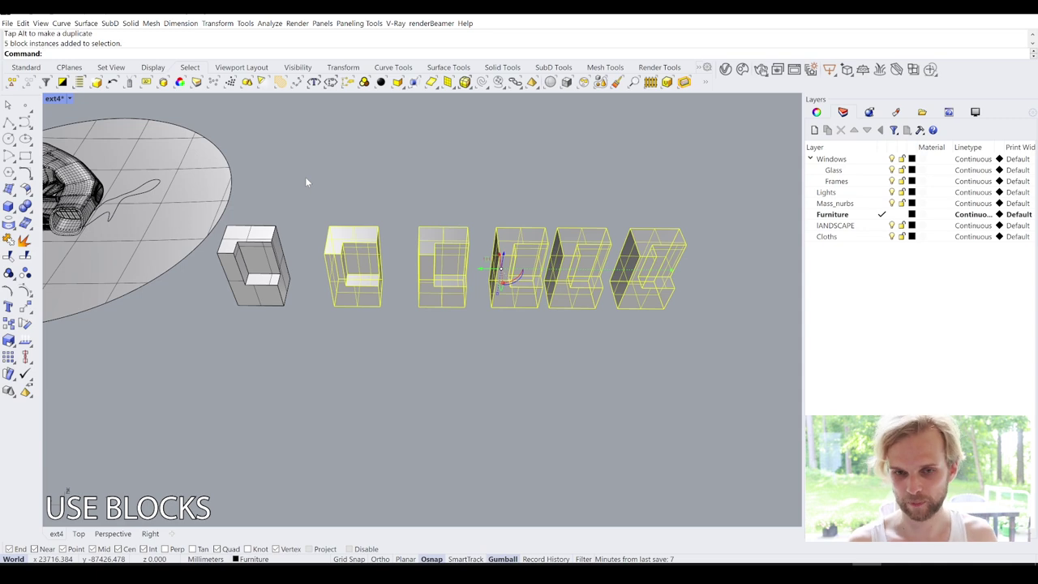
Delete the five duplicate Box01 block copies
key("Delete")
right_click_drag(302, 180, 389, 235)
scroll(435, 239, "up", 3)
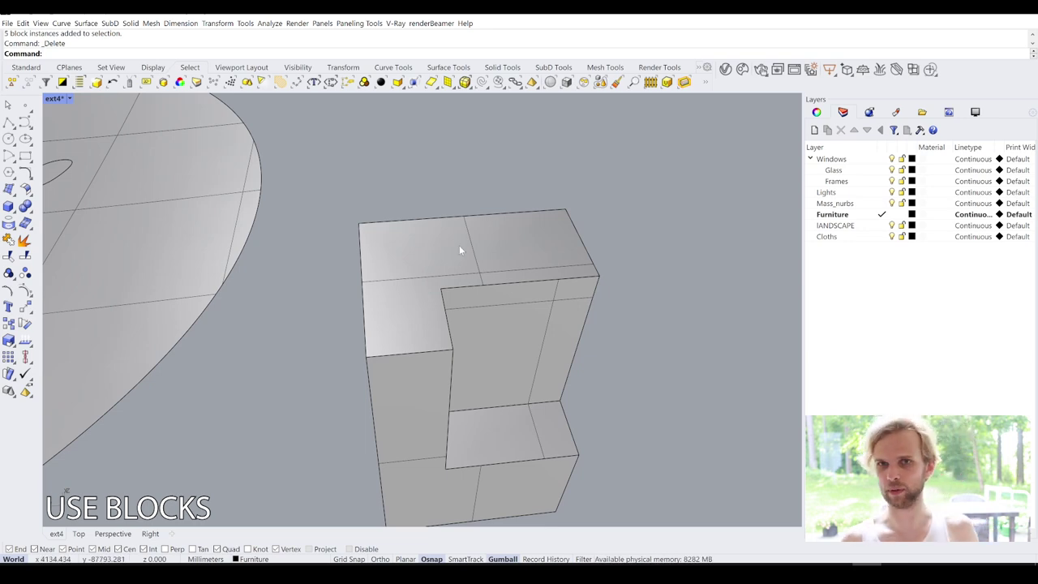
Explode the remaining Box01 block into a closed polysurface and reselect it
left_click(459, 250)
right_click_drag(462, 342, 505, 305)
type("explode")
key("Return")
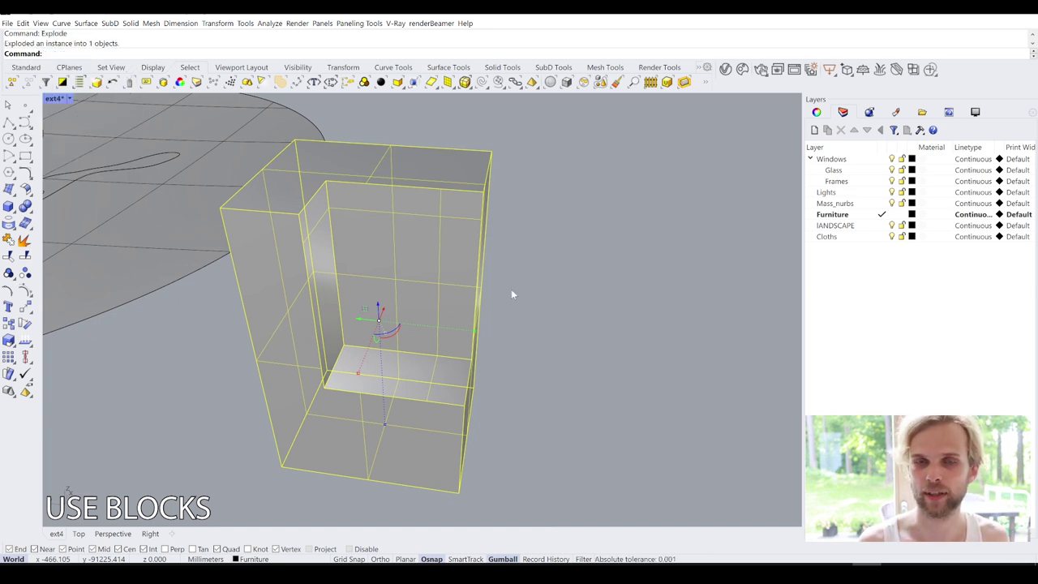
key("Escape")
left_click(464, 233)
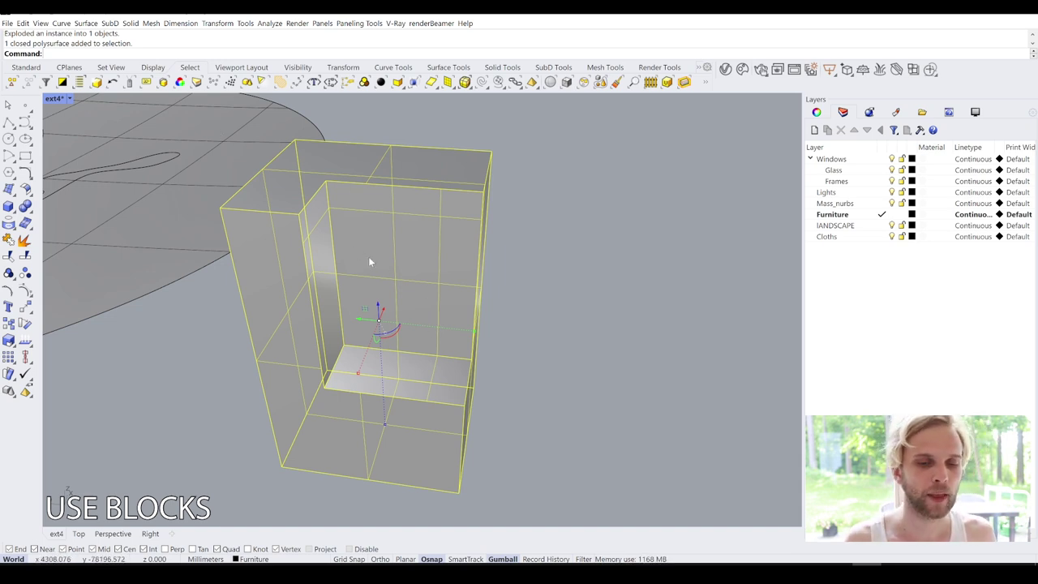
scroll(378, 257, "down", 4)
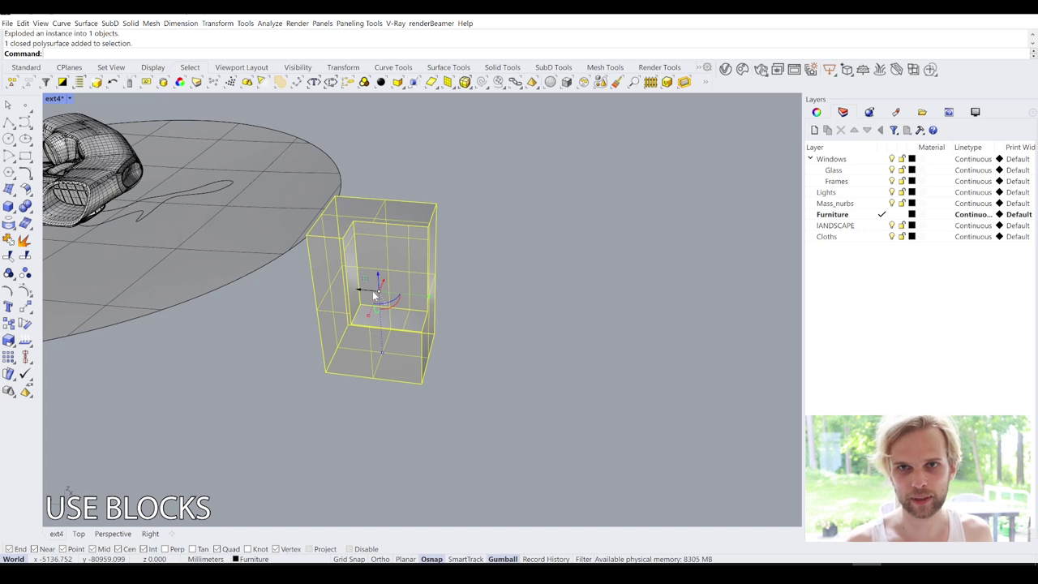
Make a block named Block 01 from the box, based at its bottom corner
type("Block")
key("Return")
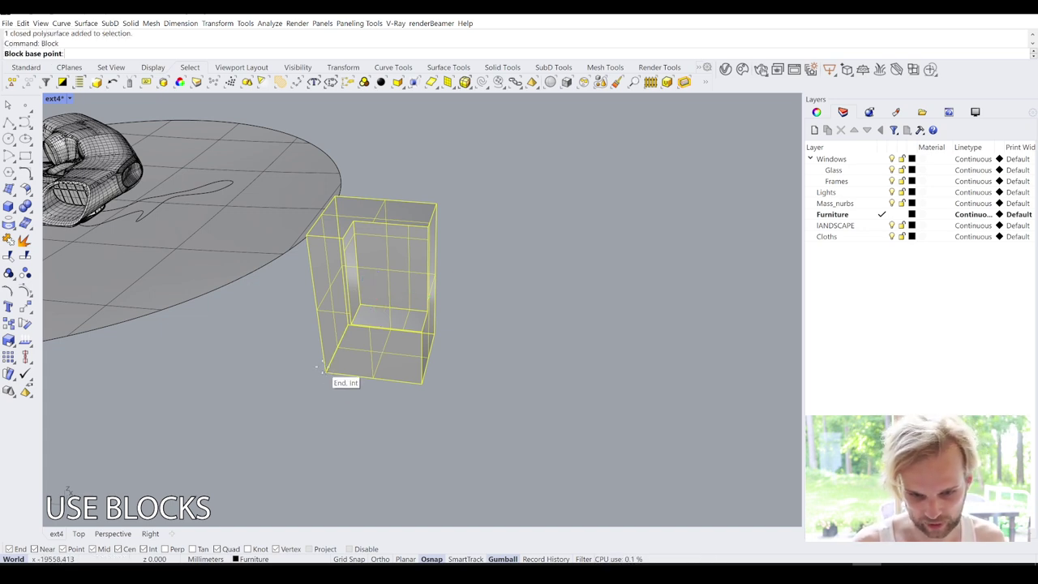
left_click(328, 373)
left_click(559, 388)
Alt-drag a copy of the block to the right
key("alt")
left_click_drag(354, 289, 542, 307)
left_click(496, 406)
right_click_drag(496, 406, 420, 327, "shift")
Stretch the copied block with the gumball into a tall column
left_click(426, 312)
left_click_drag(431, 329, 448, 430)
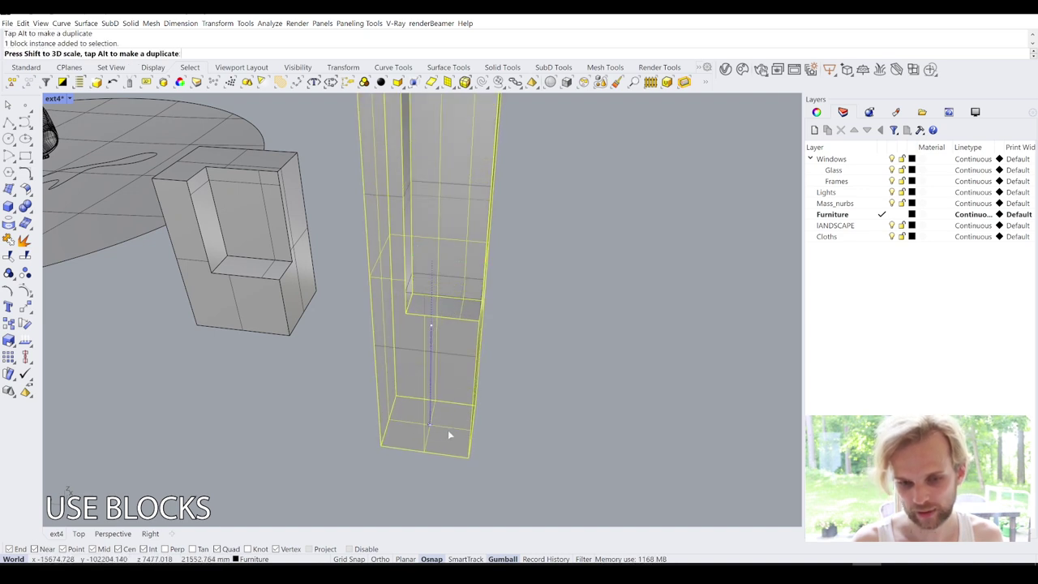
left_click(561, 344)
scroll(561, 344, "down", 3)
right_click_drag(561, 344, 515, 365, "shift")
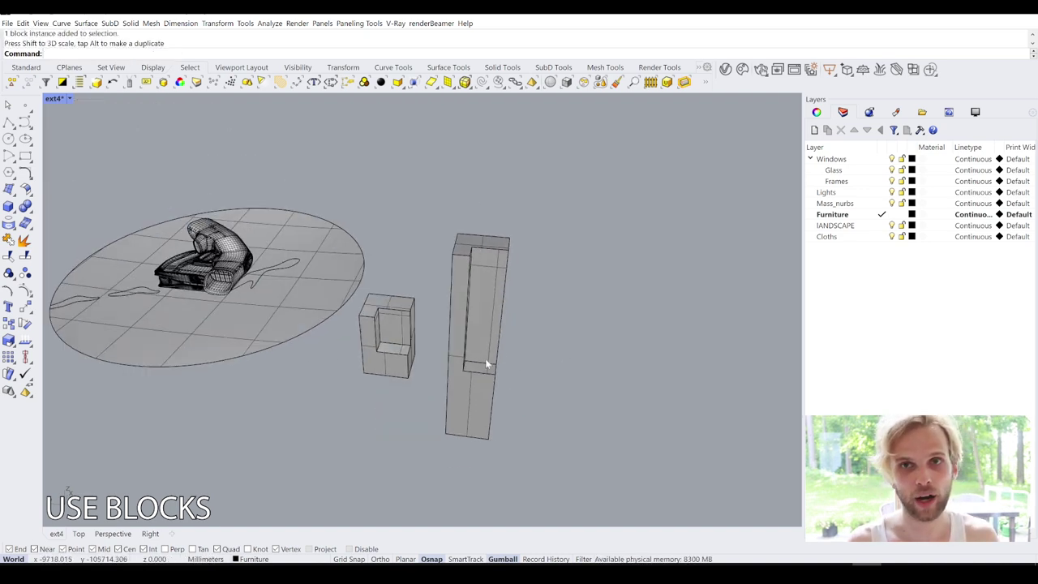
right_click_drag(409, 327, 450, 182)
Copy the tall block to the right and tilt the copy diagonally
left_click(414, 234)
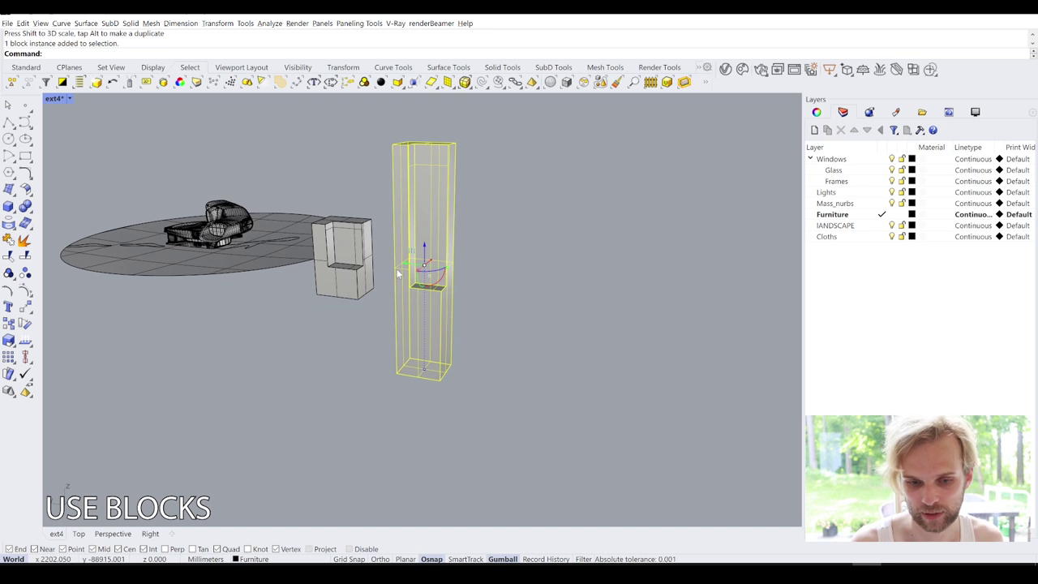
mouse_move(401, 265)
left_mouse_down()
mouse_move(500, 297)
mouse_move(490, 303)
left_mouse_up()
right_click_drag(520, 315, 439, 282)
left_click_drag(430, 276, 404, 258)
left_click(516, 263)
Rotate the tilted block until it lies nearly flat, then deselect it
left_click(418, 271)
left_click_drag(433, 376, 494, 329)
left_click(452, 326)
right_click_drag(453, 327, 510, 341)
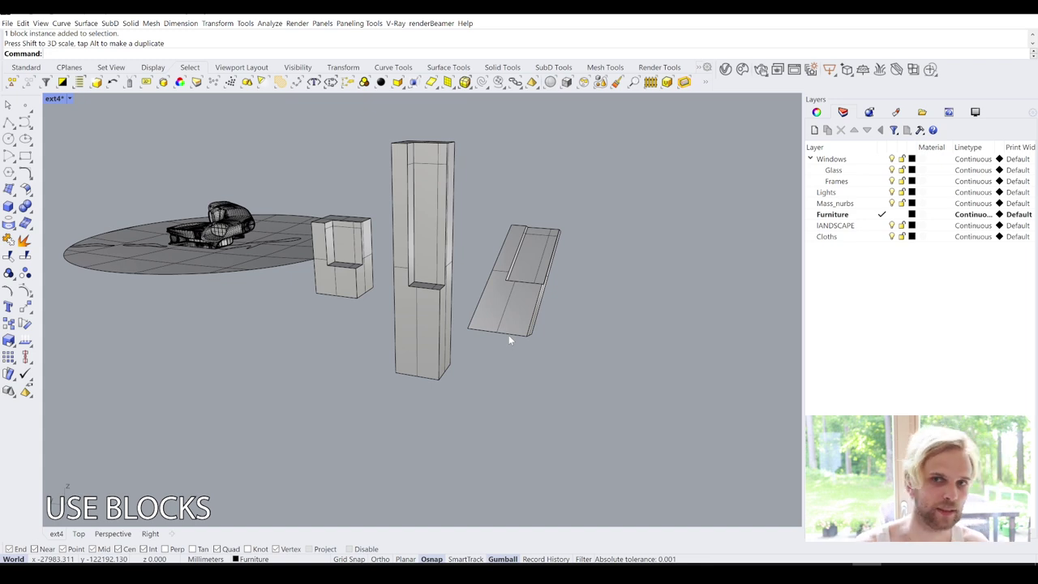
right_click_drag(508, 335, 562, 167)
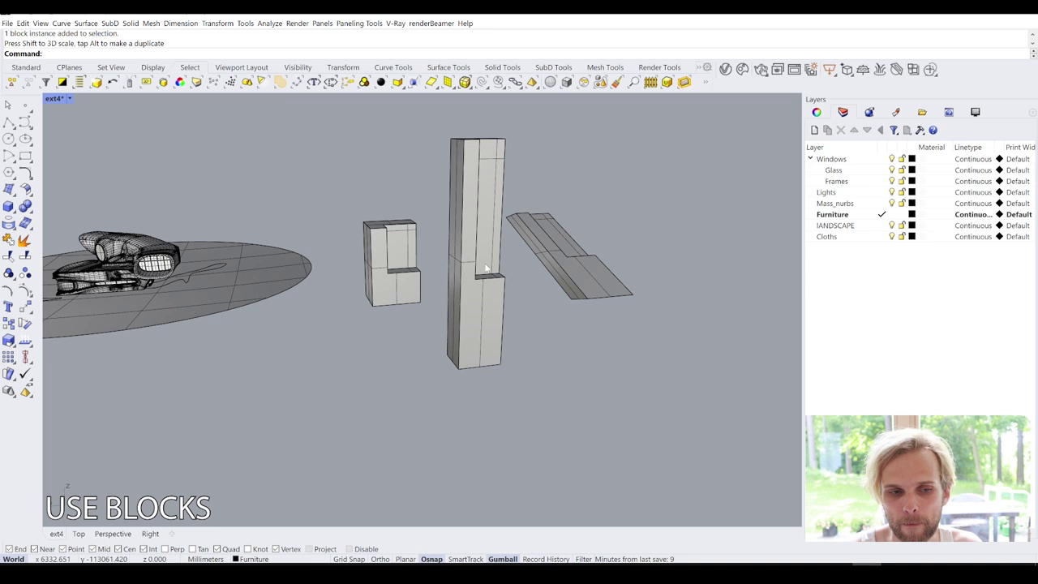
Select and deselect the three blocks, ending with the small and slanted blocks selected
left_click_drag(665, 384, 372, 202)
left_click(365, 189)
left_click(391, 251)
left_click(478, 244)
left_click(584, 216)
left_click(562, 247)
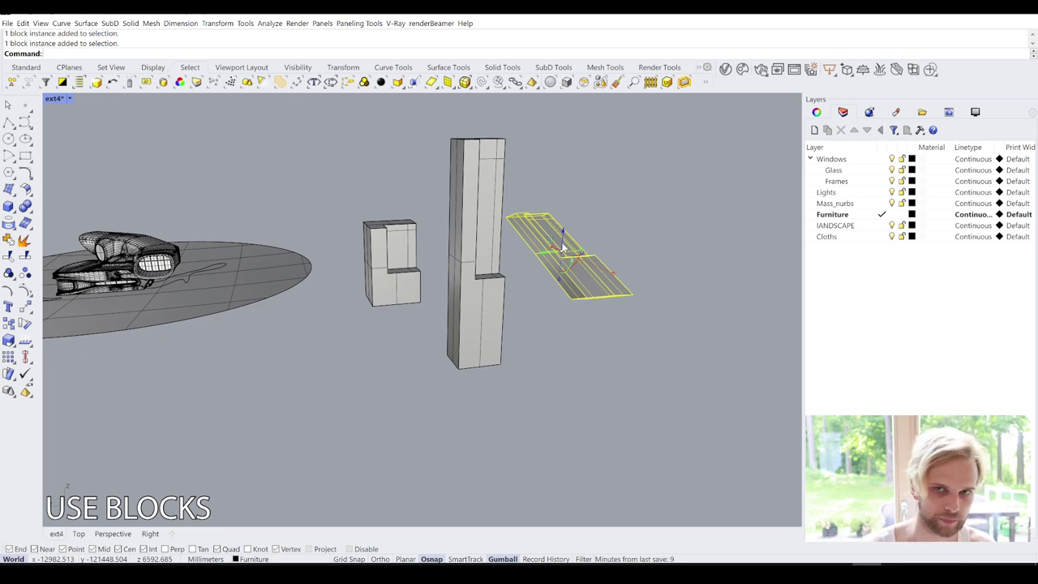
Open the recent file Mesh_stress_test without saving nurbs_stress_test
left_click(401, 393)
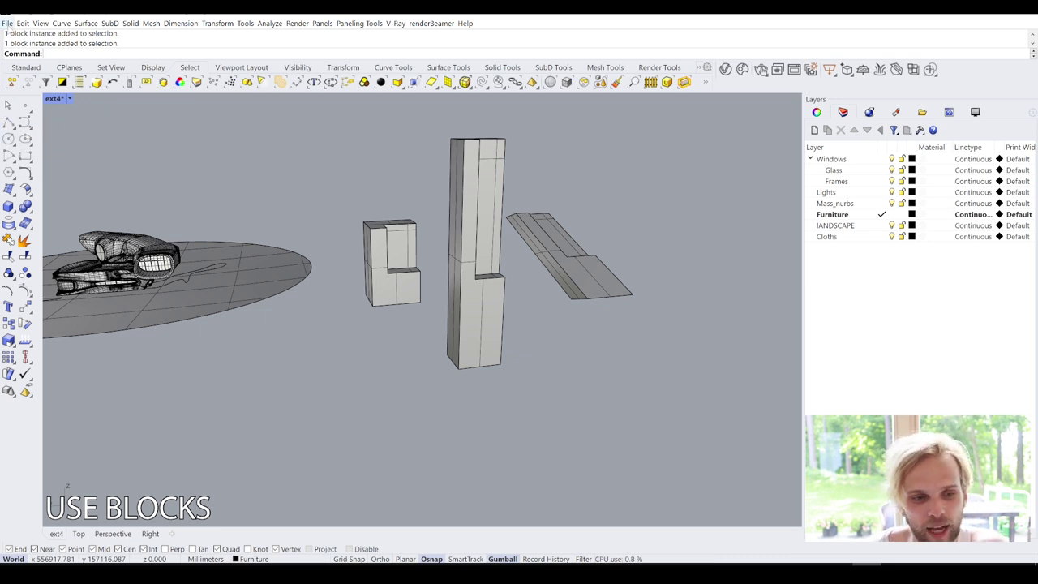
left_click(7, 22)
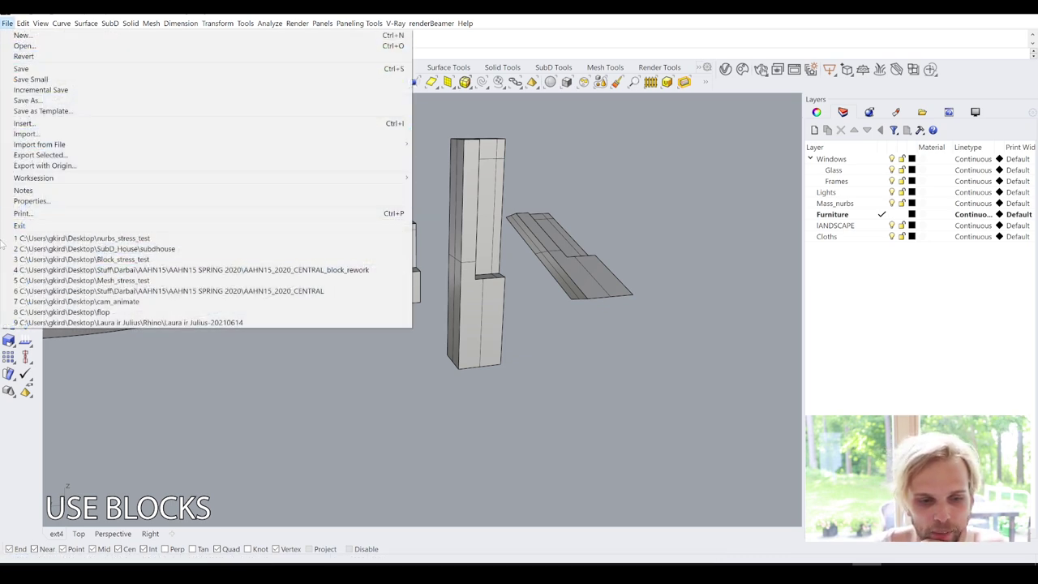
mouse_move(30, 177)
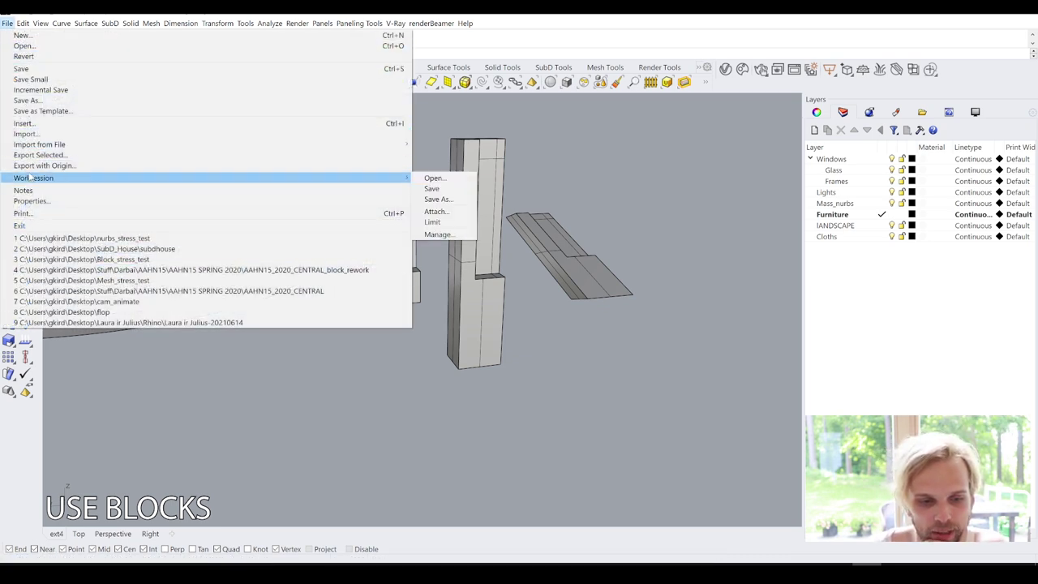
left_click(73, 281)
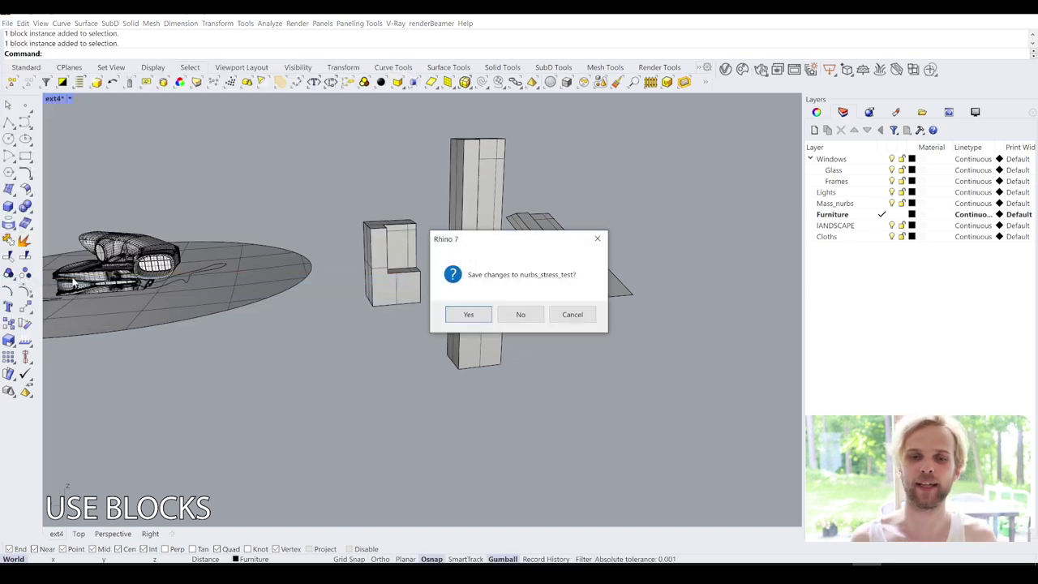
left_click(536, 318)
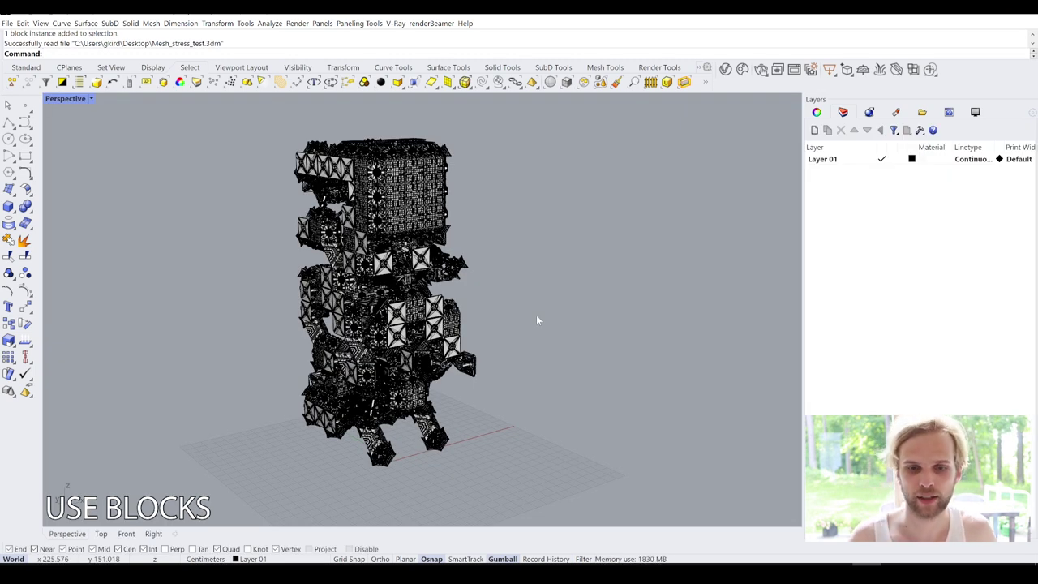
Pan, orbit and zoom in on the mesh tower to inspect its panelled cube details
right_click_drag(484, 362, 495, 364, "shift")
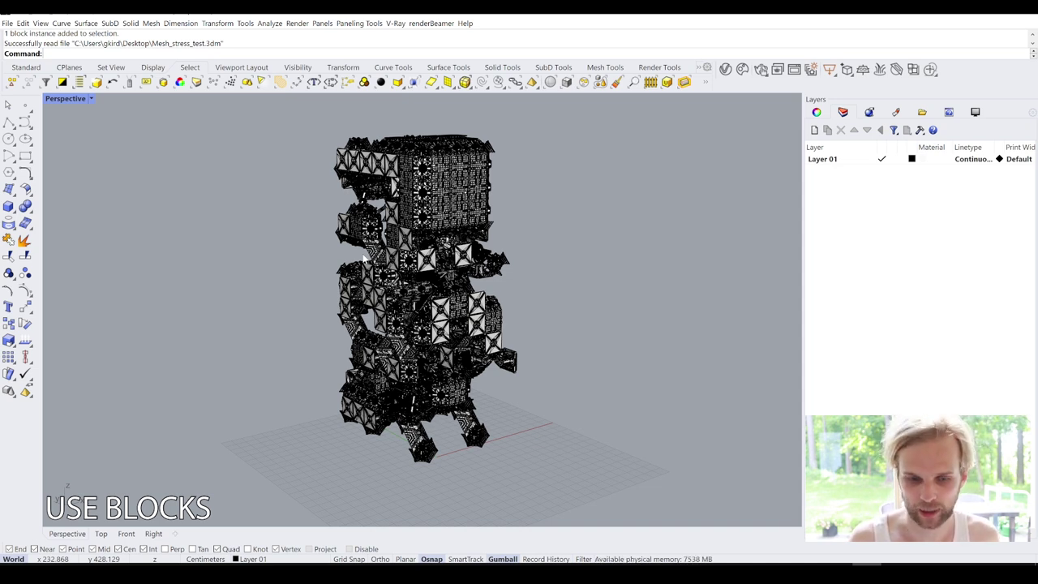
scroll(405, 297, "up", 6)
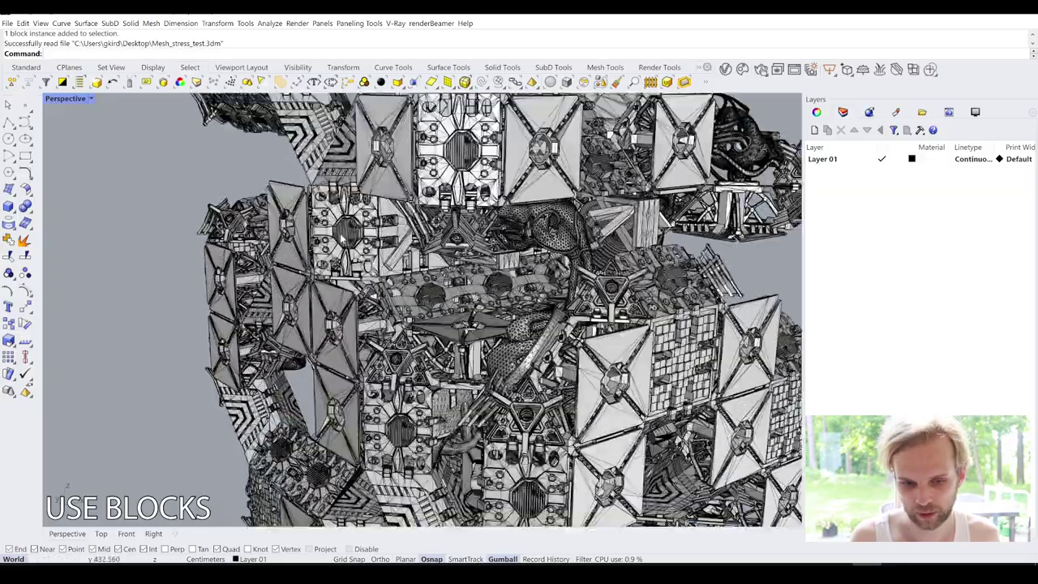
scroll(466, 329, "up", 8)
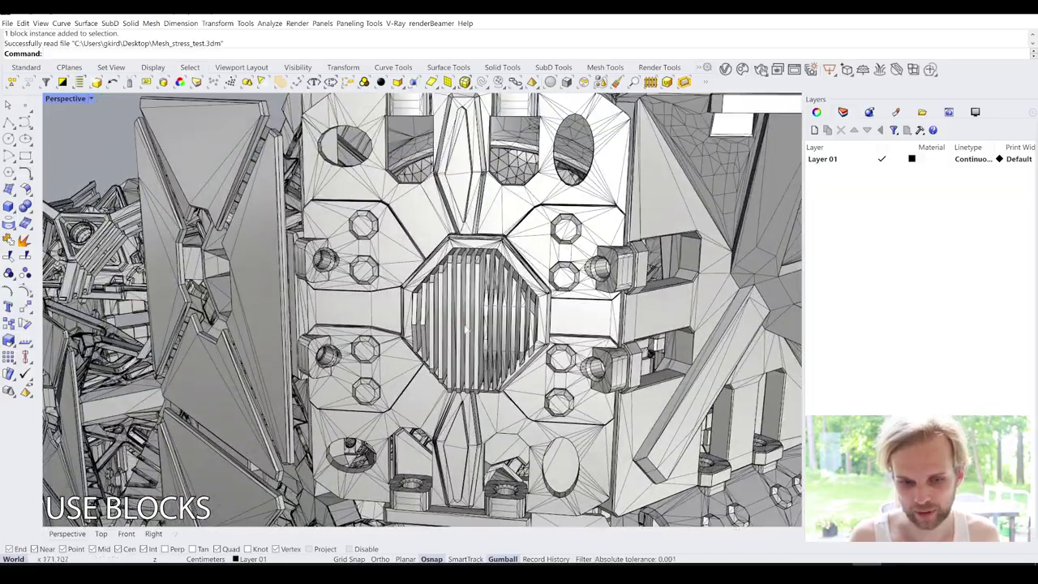
right_click_drag(466, 329, 368, 315)
scroll(371, 230, "up", 4)
scroll(368, 315, "up", 4)
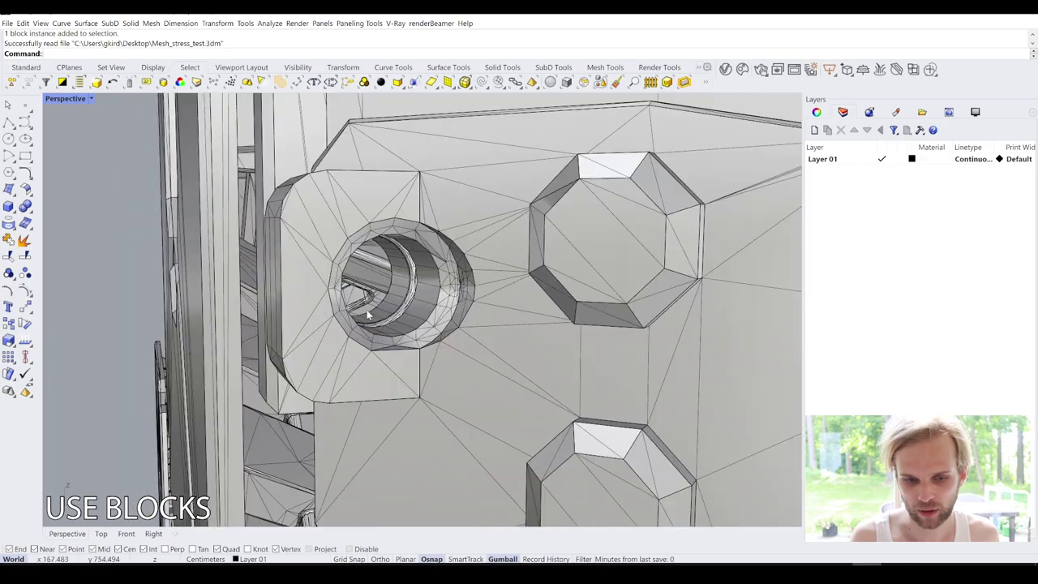
scroll(526, 322, "down", 5)
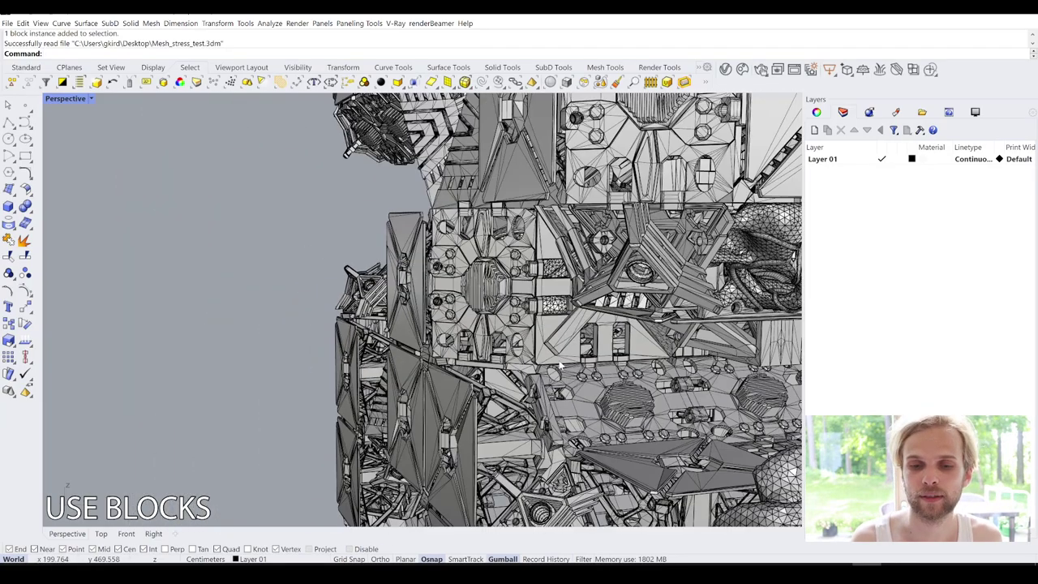
scroll(526, 323, "up", 8)
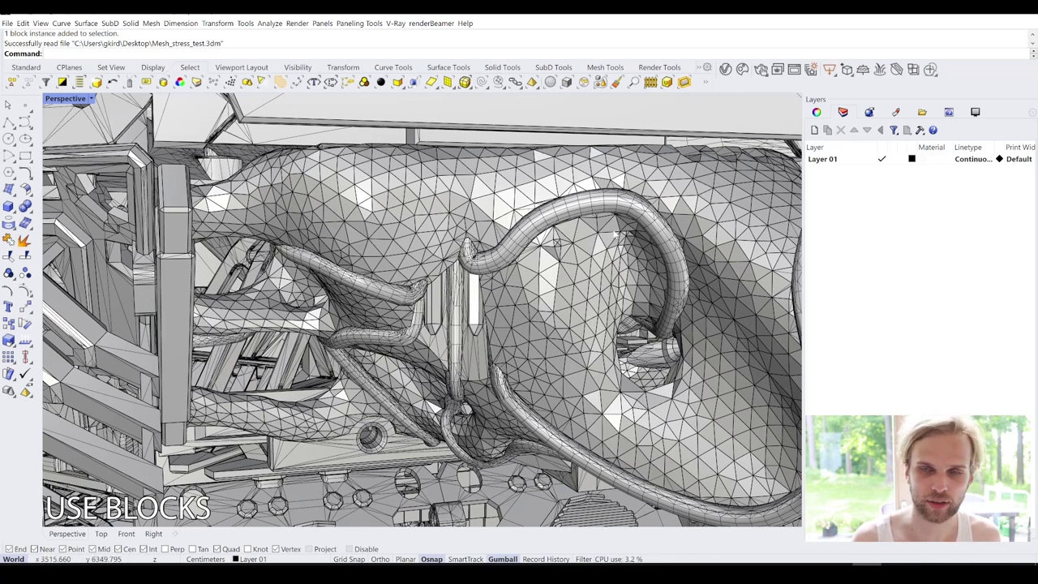
scroll(565, 257, "down", 5)
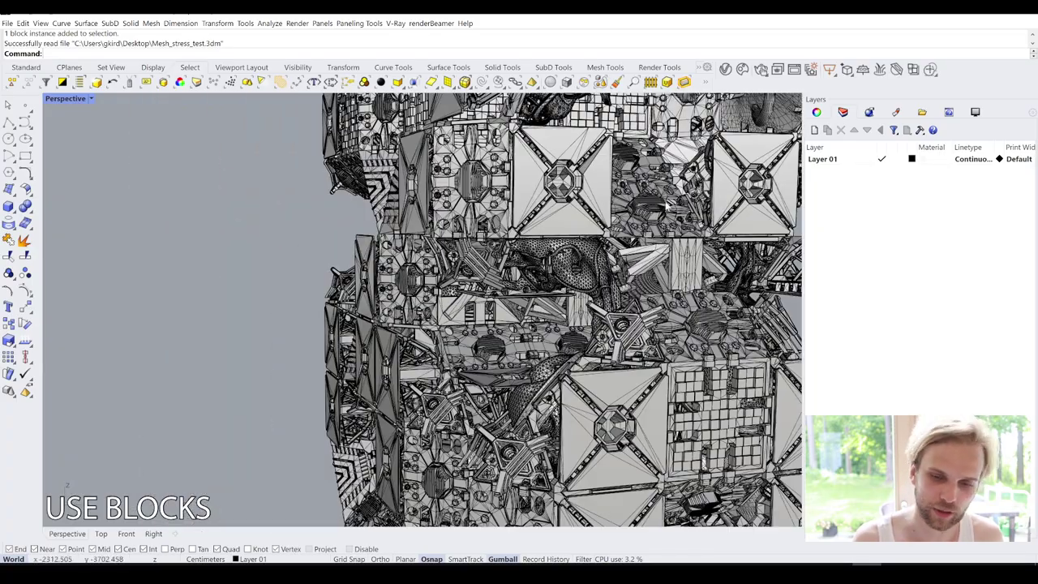
scroll(529, 282, "up", 4)
scroll(528, 278, "up", 3)
scroll(527, 283, "down", 2)
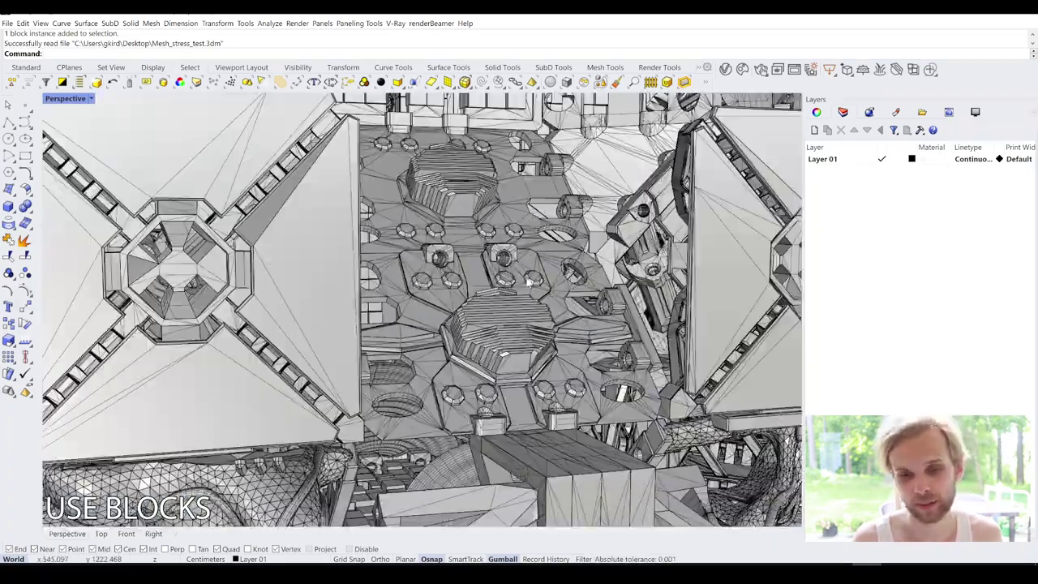
scroll(521, 323, "down", 3)
right_click_drag(520, 324, 399, 208)
scroll(450, 208, "up", 4)
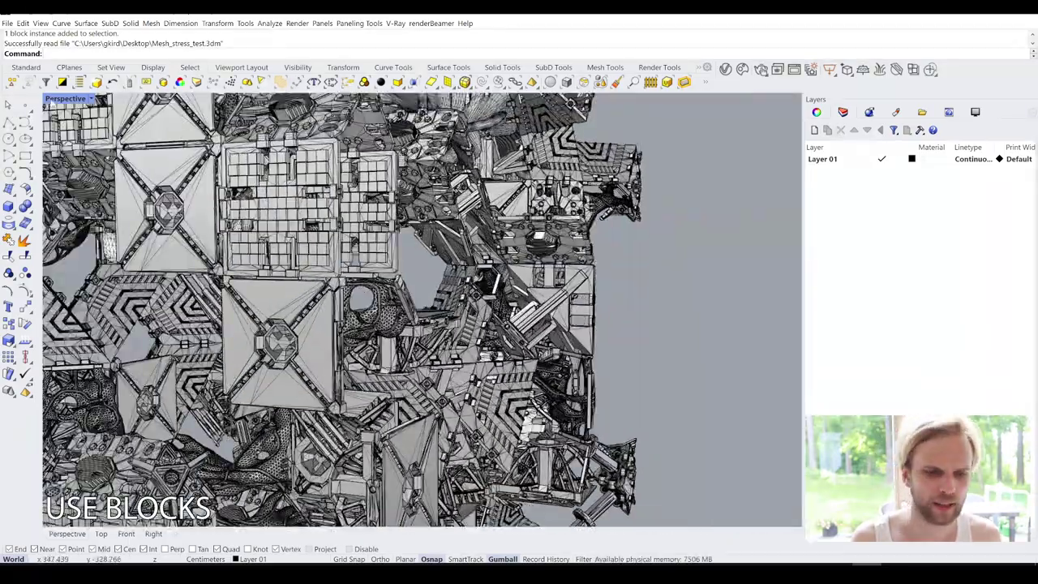
Switch the Perspective view to Arctic display mode and orbit around the tower's panels
left_click(69, 98)
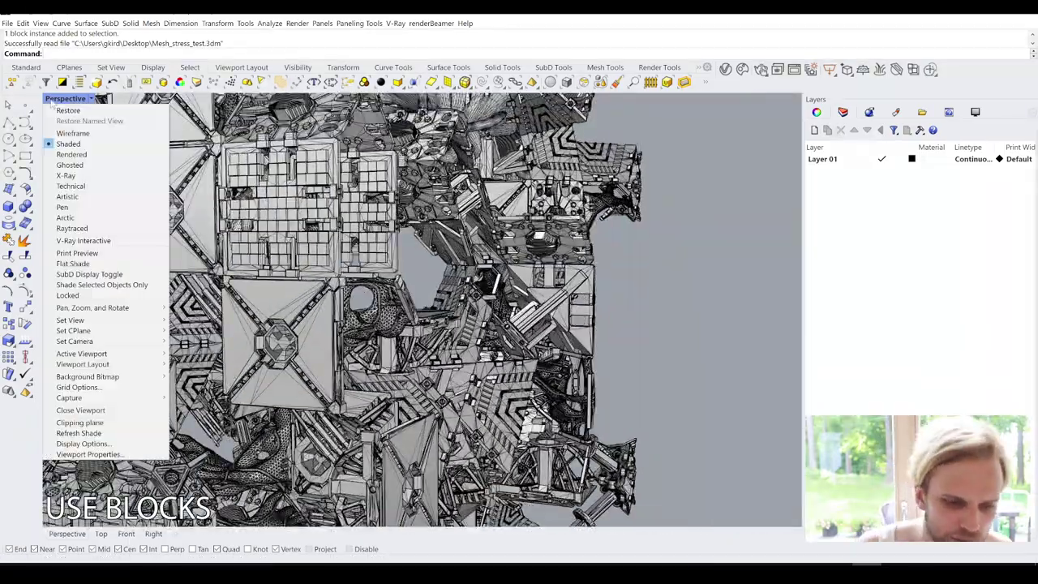
left_click(75, 218)
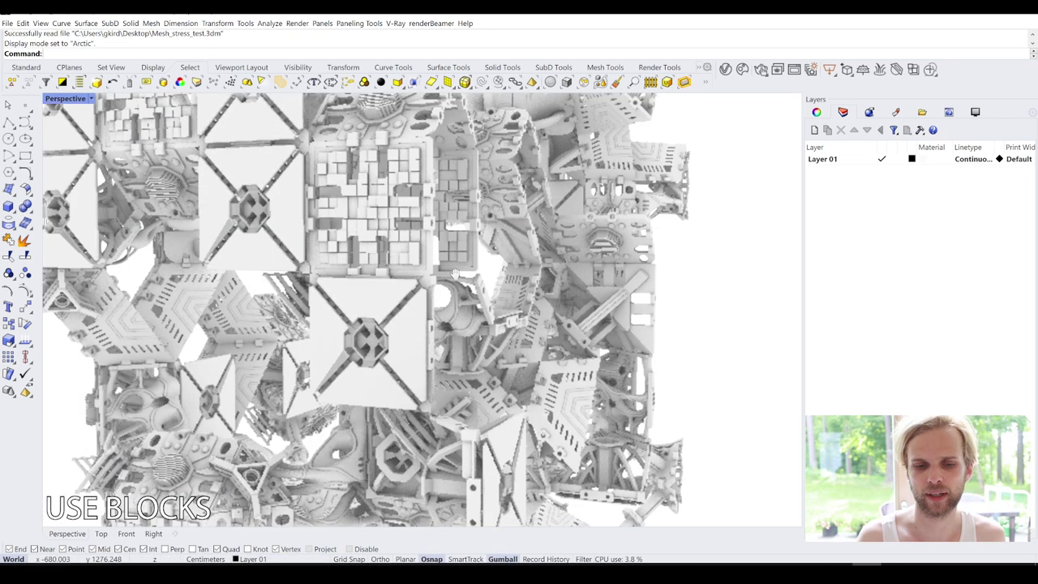
right_click_drag(455, 274, 602, 258)
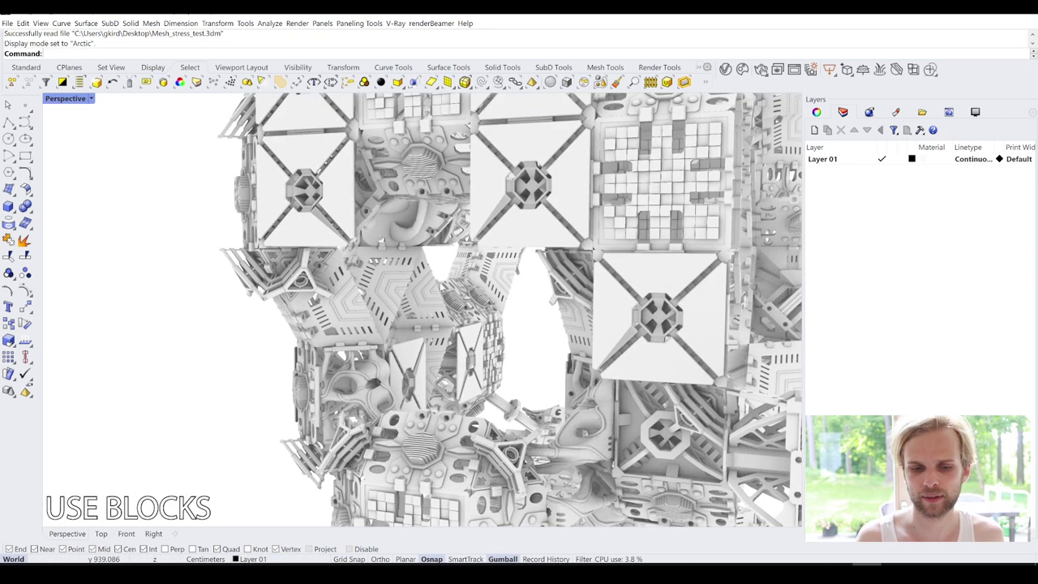
right_click_drag(401, 308, 457, 288)
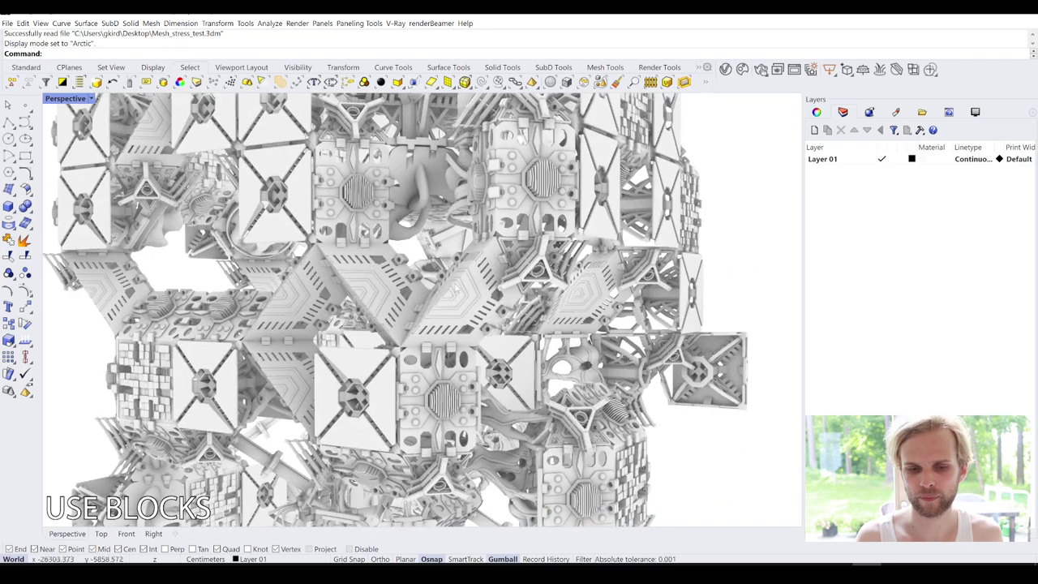
right_click_drag(389, 229, 422, 294)
scroll(422, 292, "up", 5)
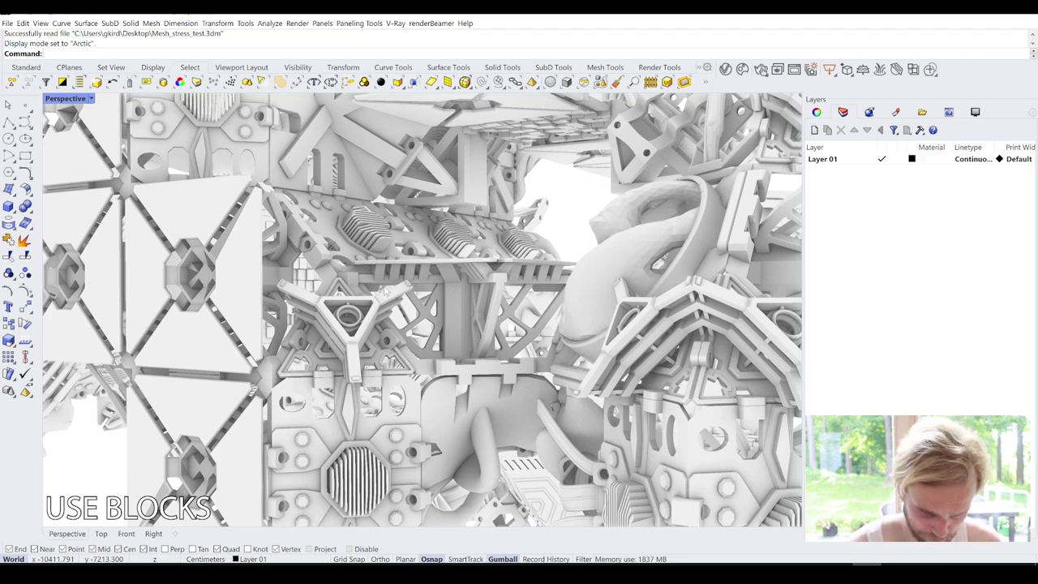
Zoom out and orbit to show the whole mesh tower from a slightly turned angle
right_click_drag(384, 291, 434, 247)
scroll(433, 245, "down", 3)
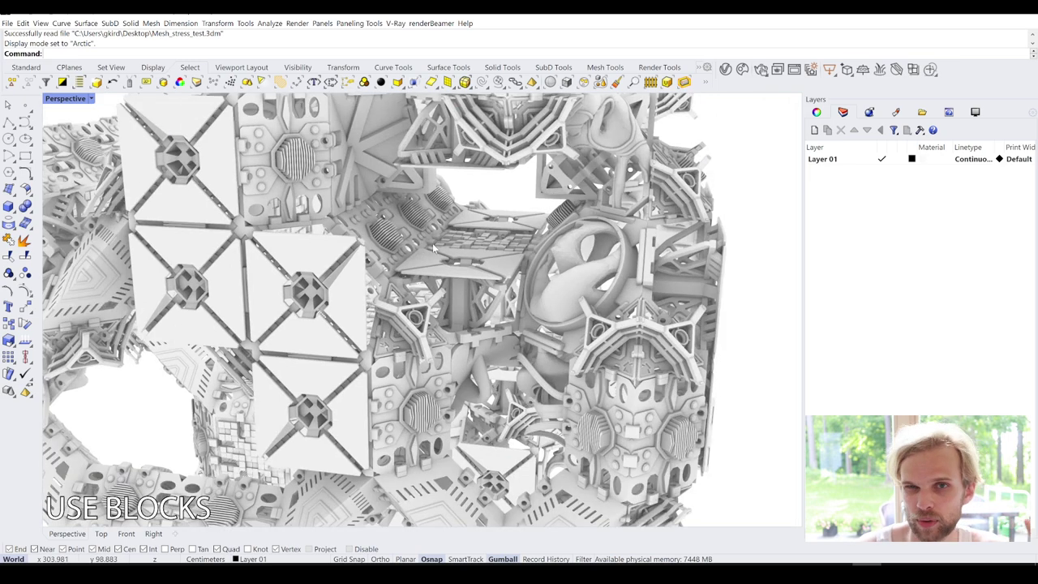
scroll(433, 247, "down", 4)
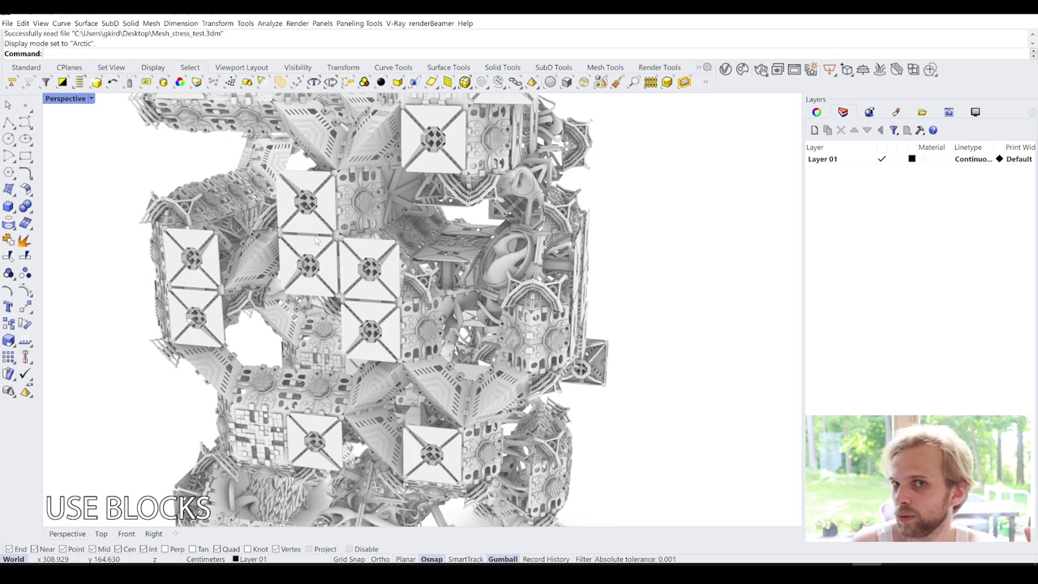
left_click(73, 100)
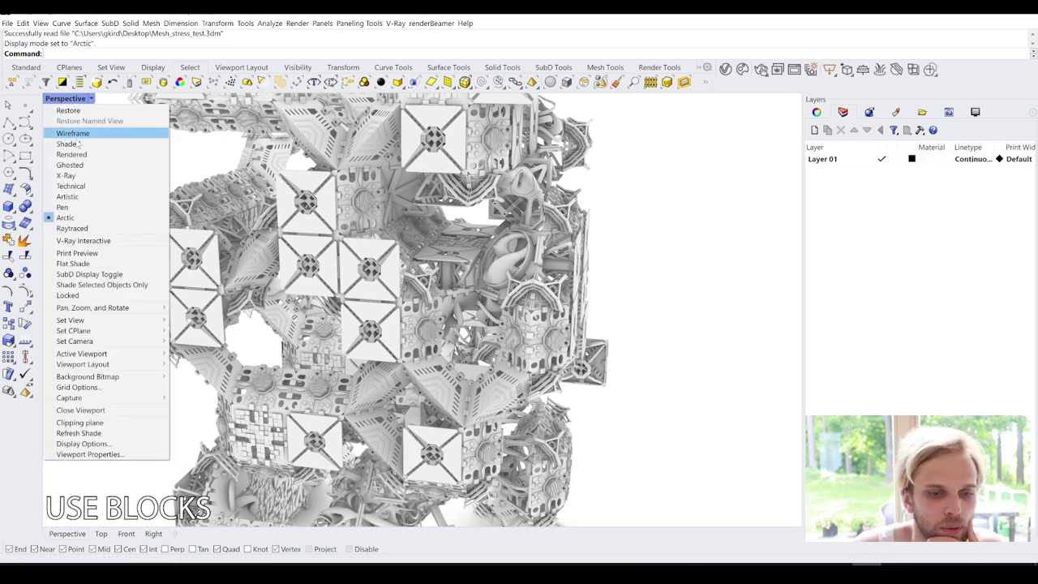
key("Escape")
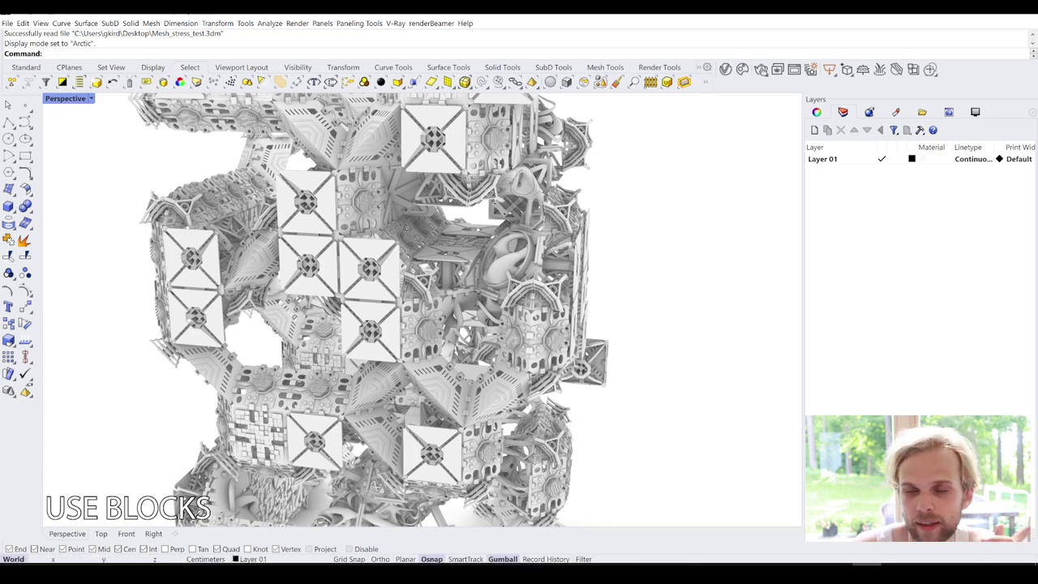
mouse_move(307, 199)
right_mouse_down()
mouse_move(324, 201)
mouse_move(306, 202)
right_mouse_up()
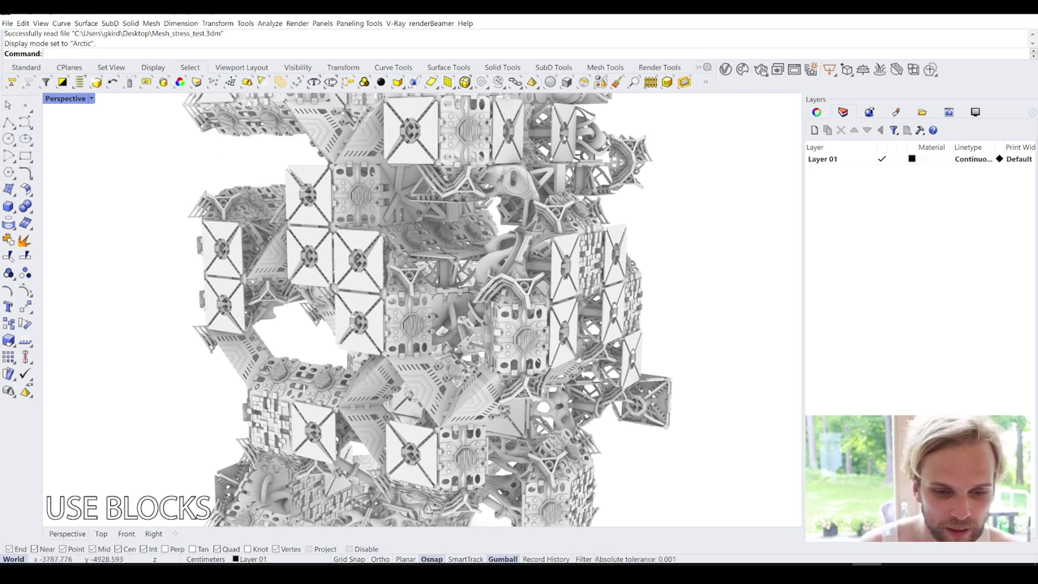
scroll(158, 286, "down", 10)
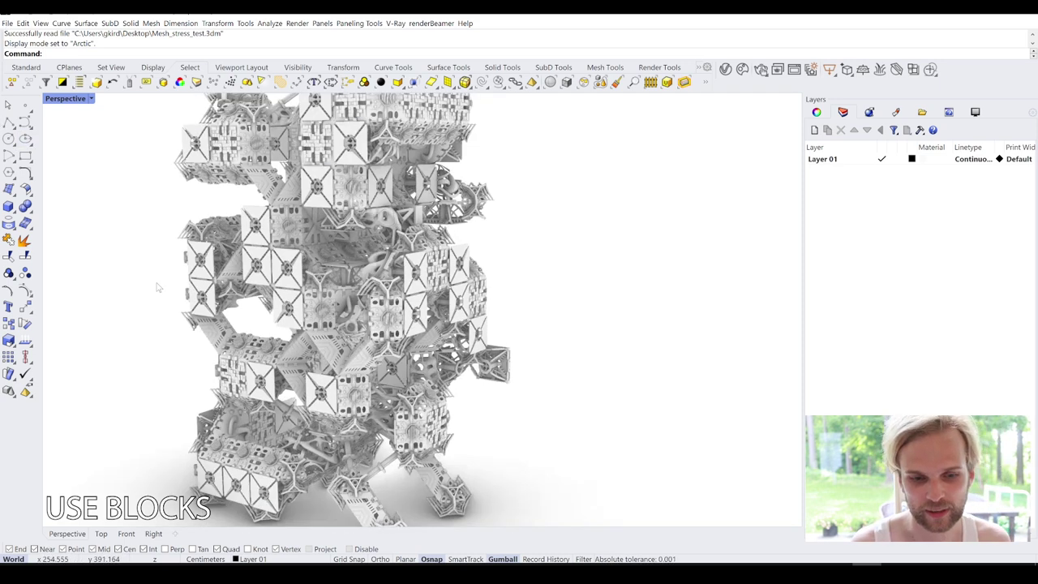
right_click_drag(158, 286, 243, 279)
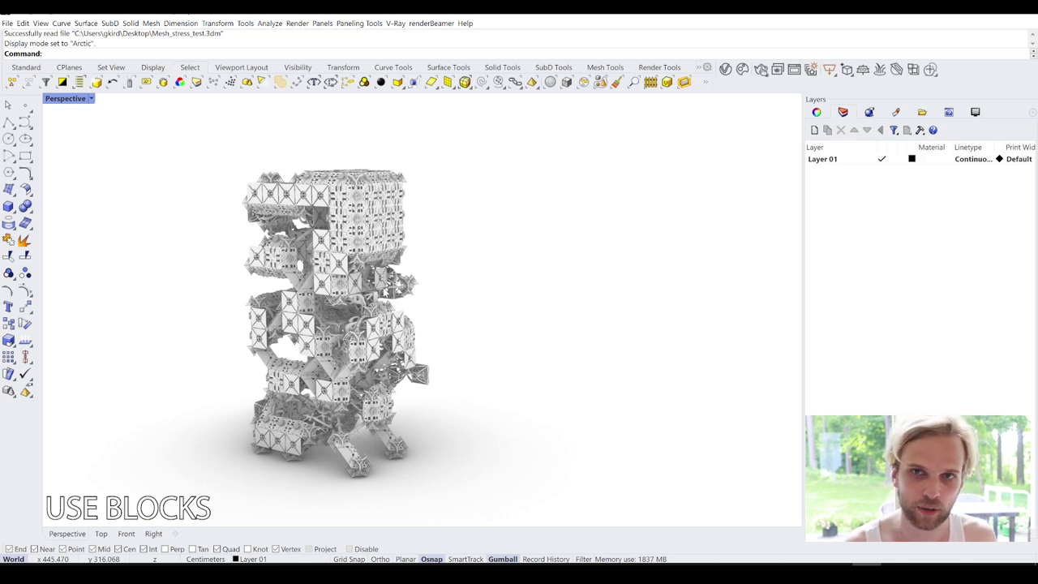
Open Block_stress_test from recent files, then restore, move and re-maximize the Rhino window
left_click(6, 22)
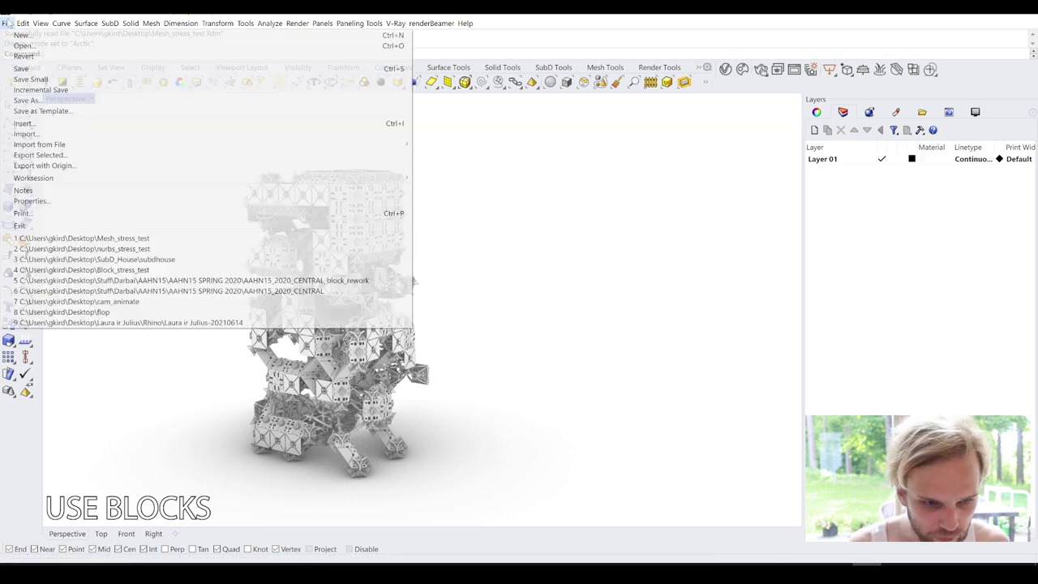
left_click(91, 270)
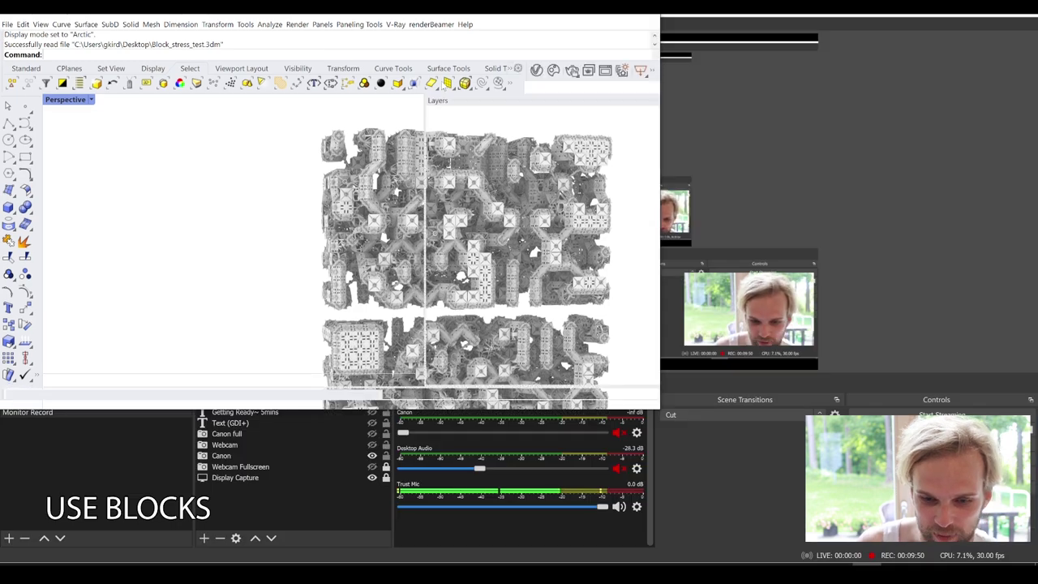
left_click_drag(356, 14, 516, 85)
left_click_drag(194, 79, 312, 108)
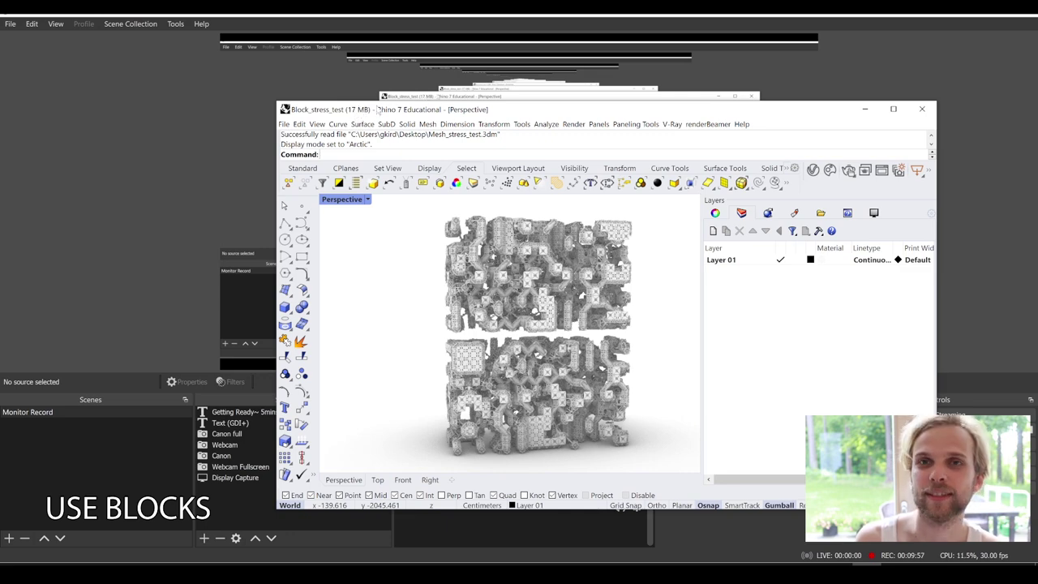
left_click(892, 108)
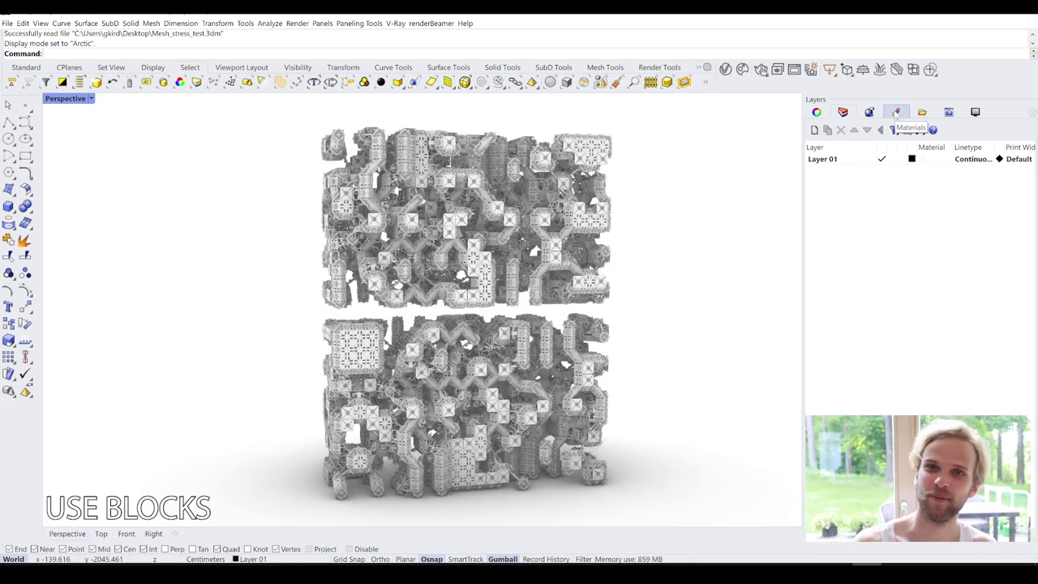
scroll(376, 220, "up", 2)
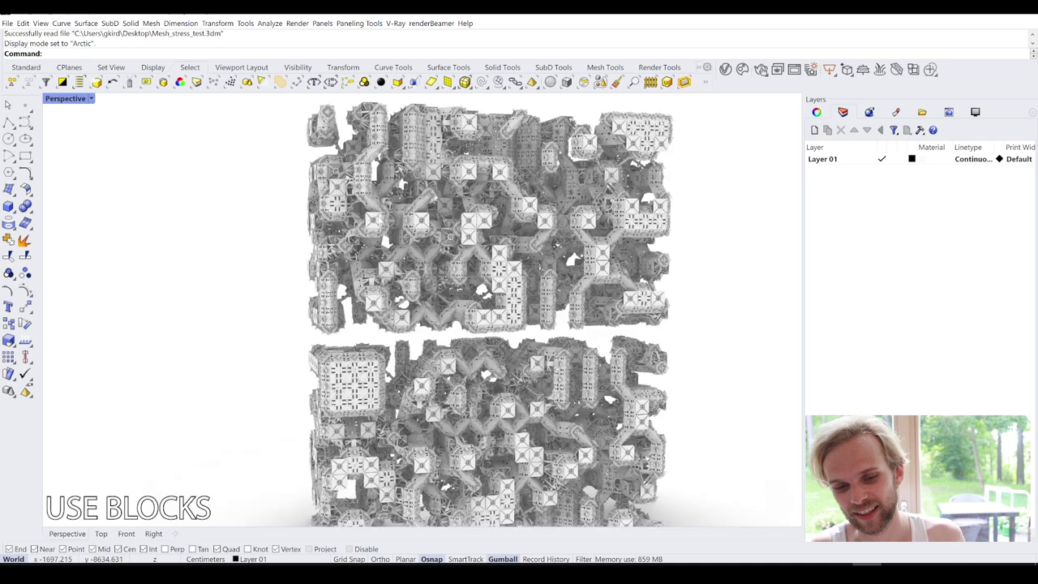
scroll(489, 256, "up", 6)
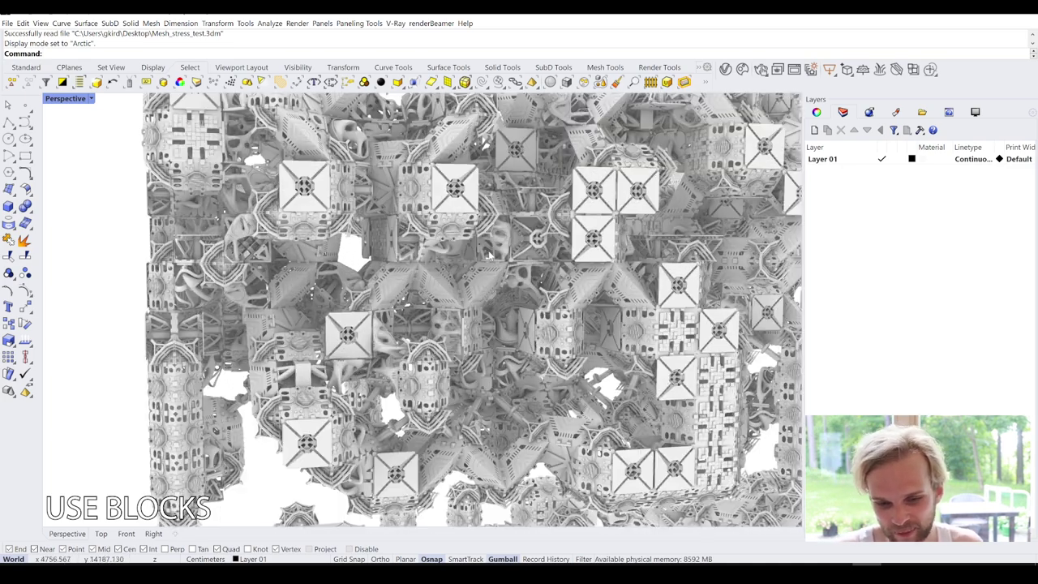
scroll(489, 256, "up", 6)
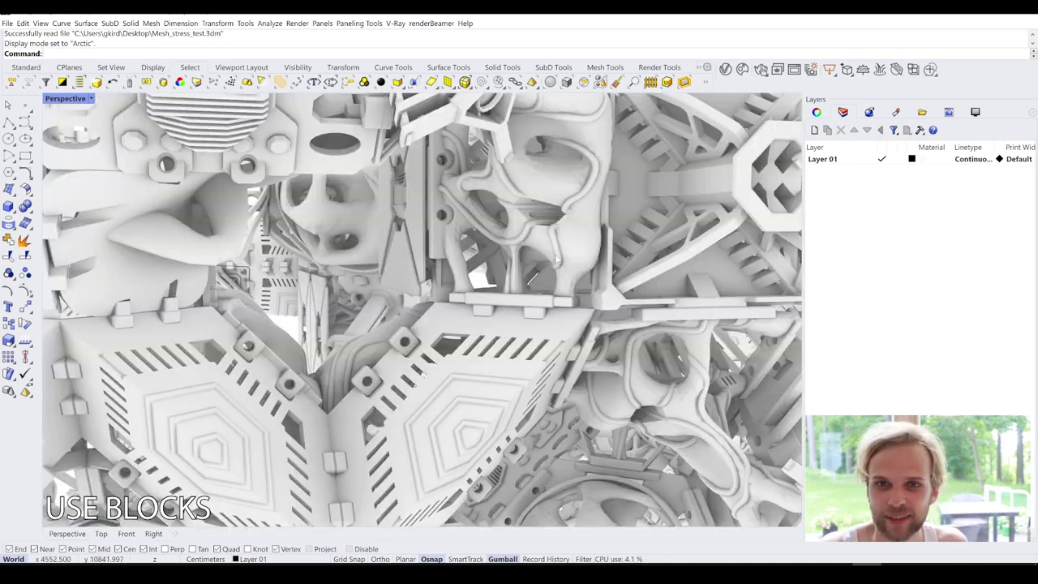
scroll(587, 250, "up", 4)
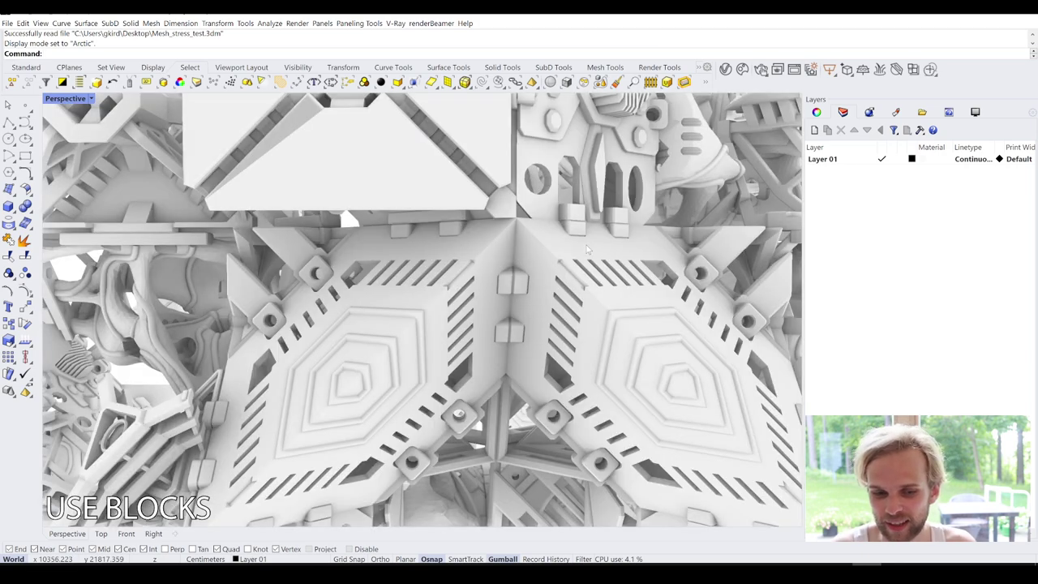
scroll(587, 250, "down", 5)
right_click_drag(588, 251, 541, 275, "shift")
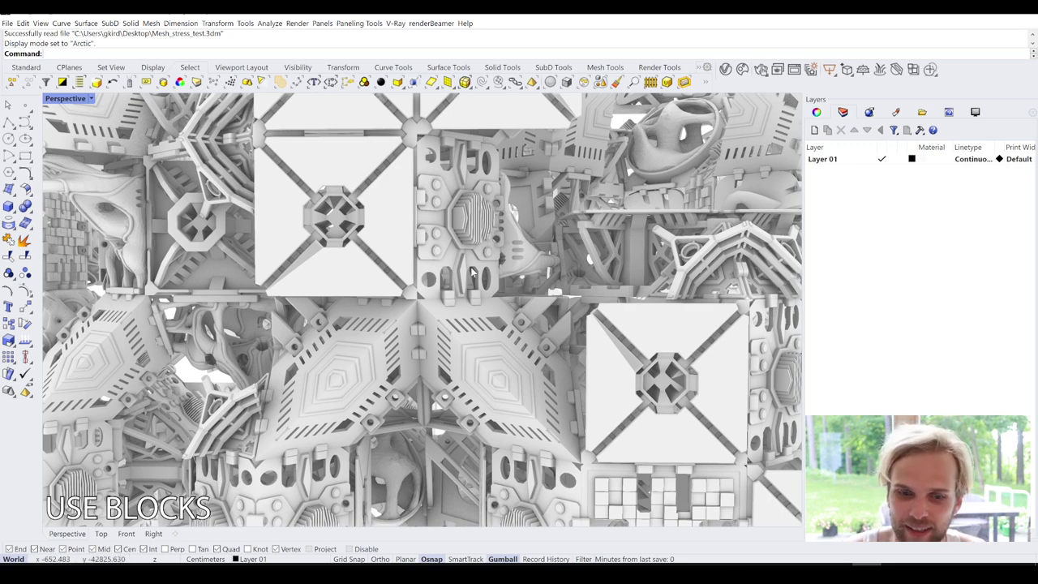
scroll(473, 272, "down", 6)
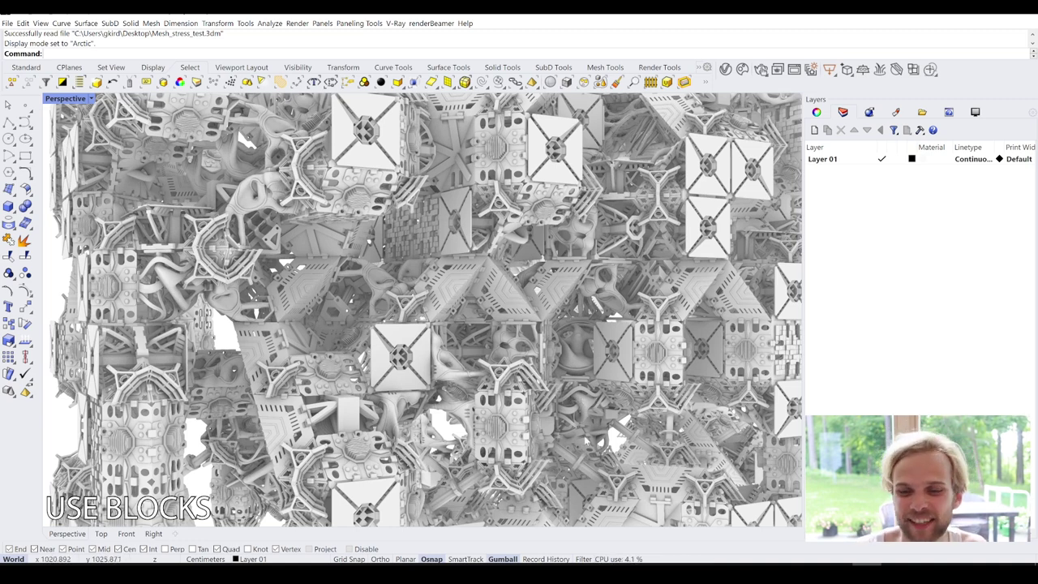
scroll(546, 429, "up", 2)
scroll(546, 426, "up", 2)
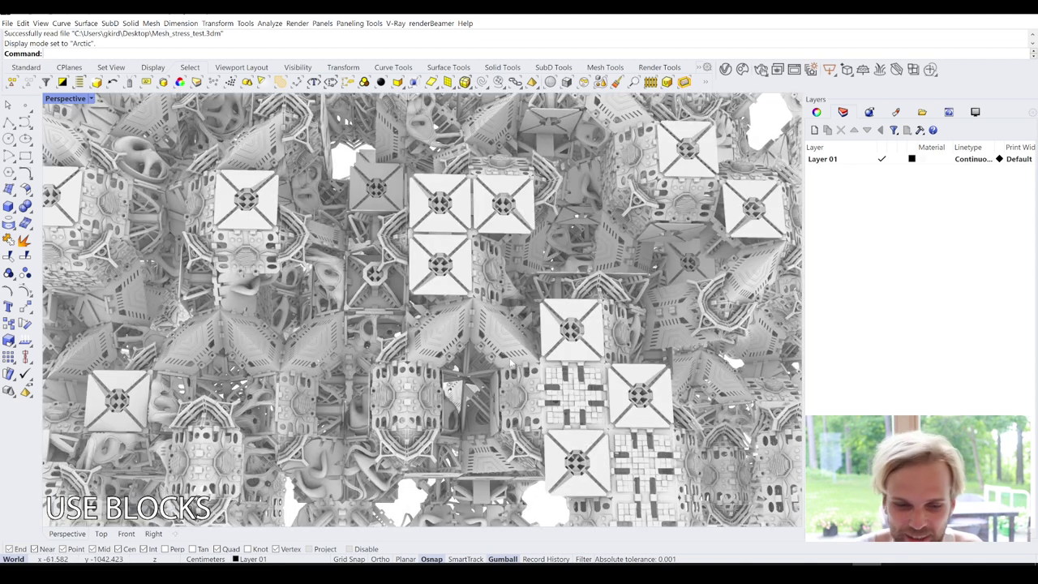
scroll(534, 307, "down", 3)
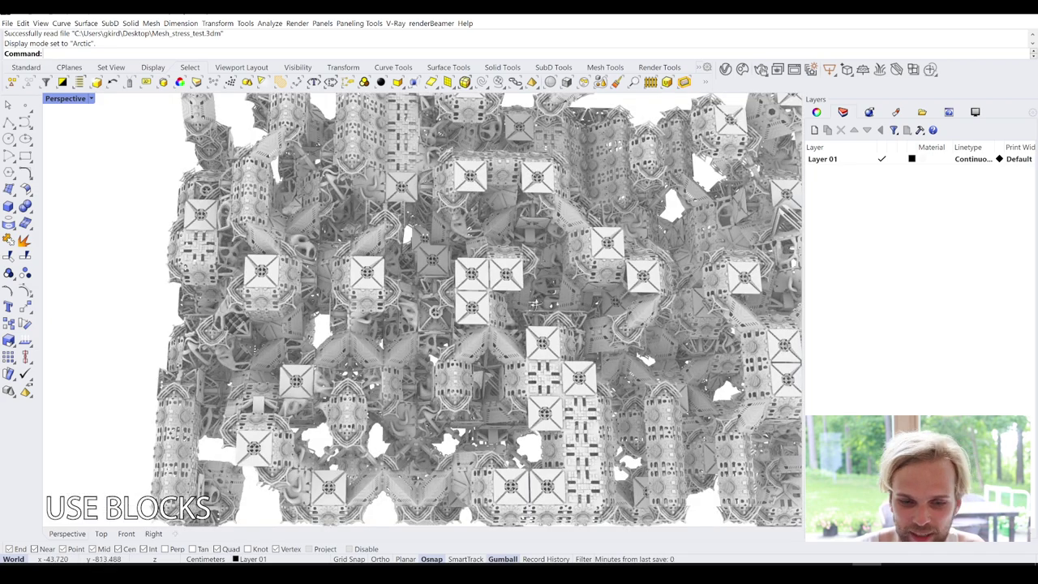
right_click_drag(534, 307, 489, 290, "shift")
scroll(489, 289, "down", 2)
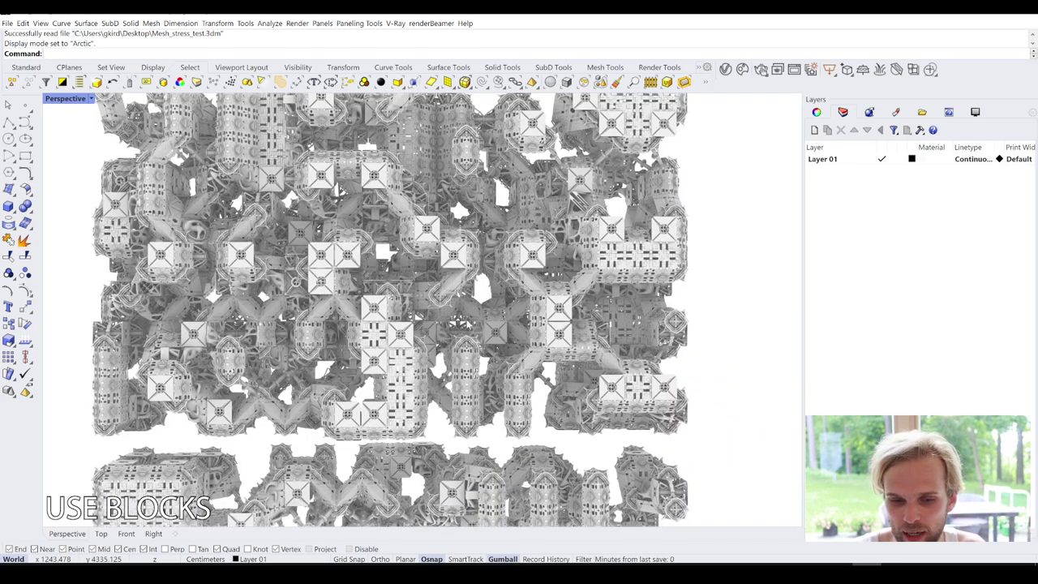
scroll(524, 299, "down", 2)
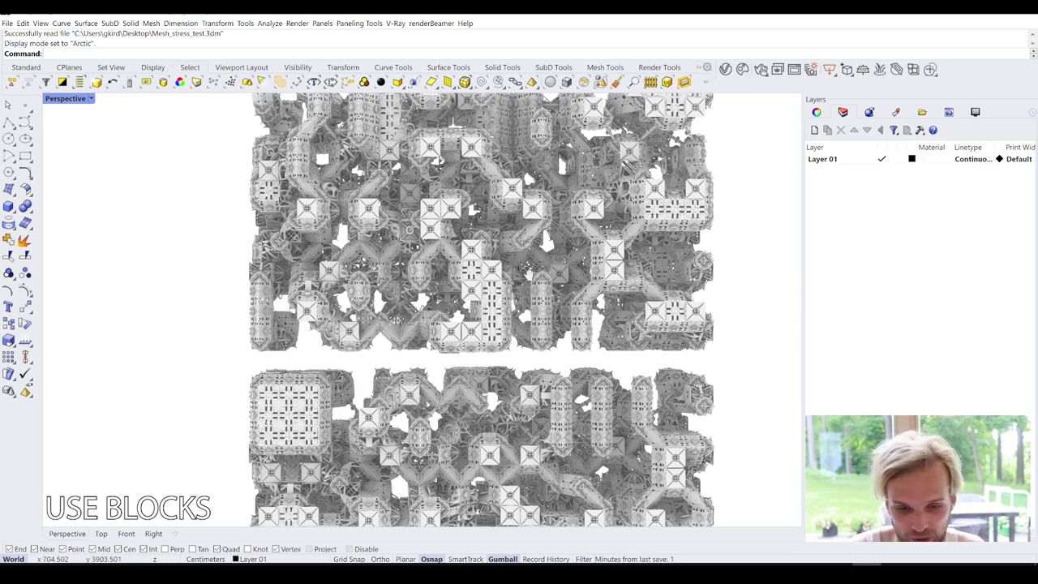
right_click_drag(529, 267, 523, 258)
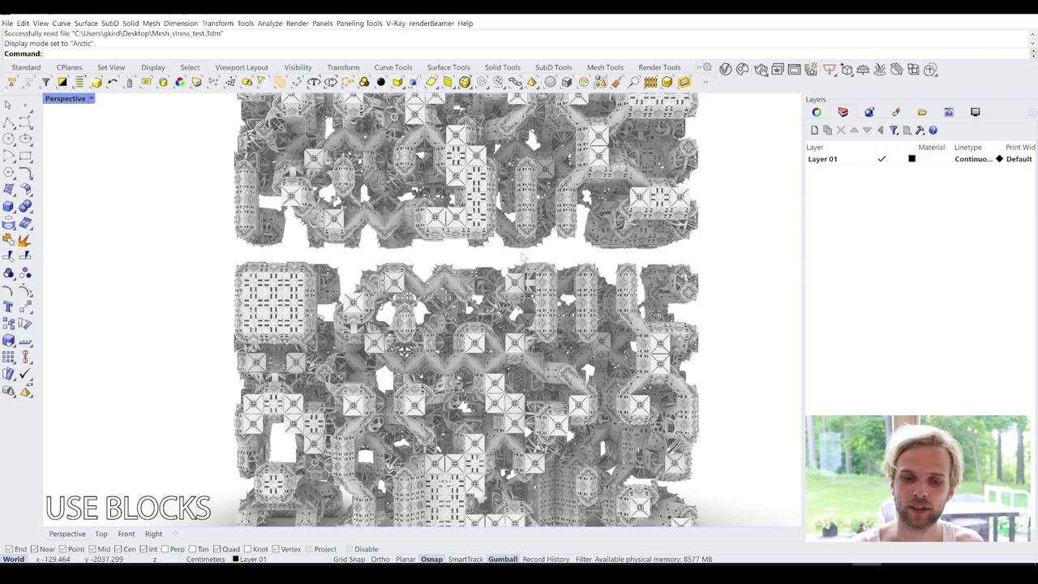
right_click_drag(448, 259, 466, 259)
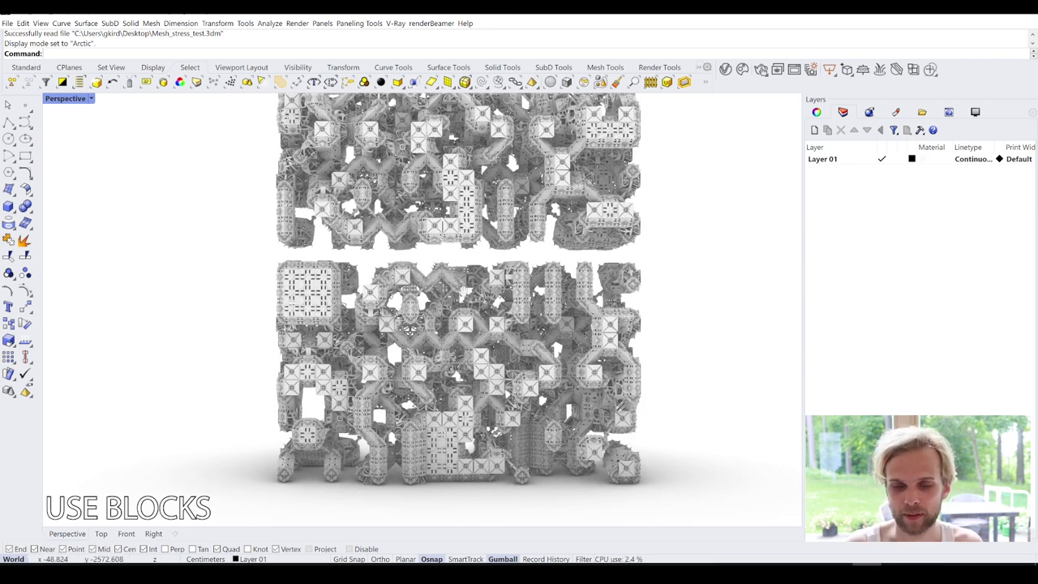
right_click_drag(454, 276, 454, 292)
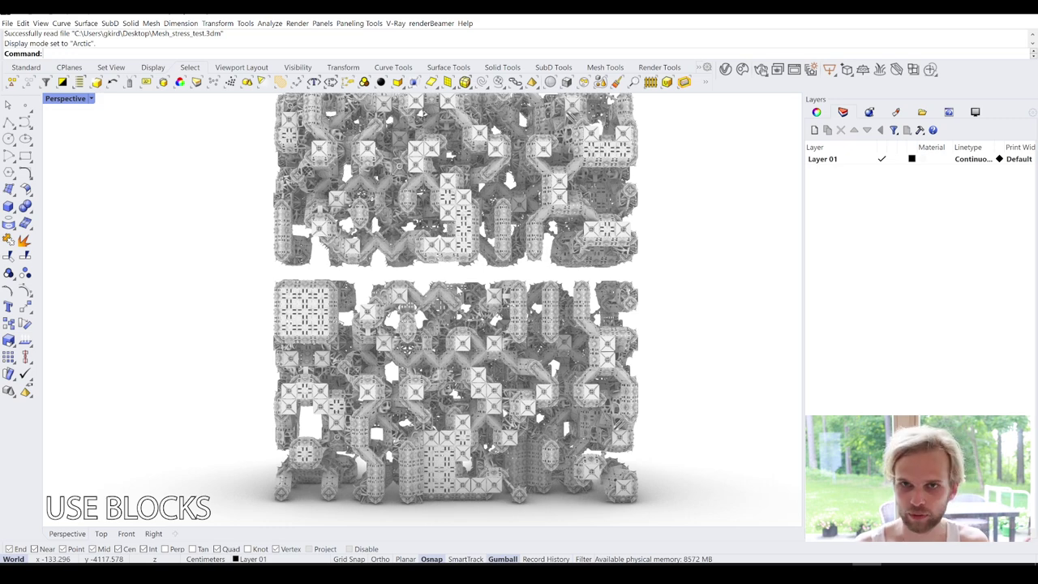
type("Block")
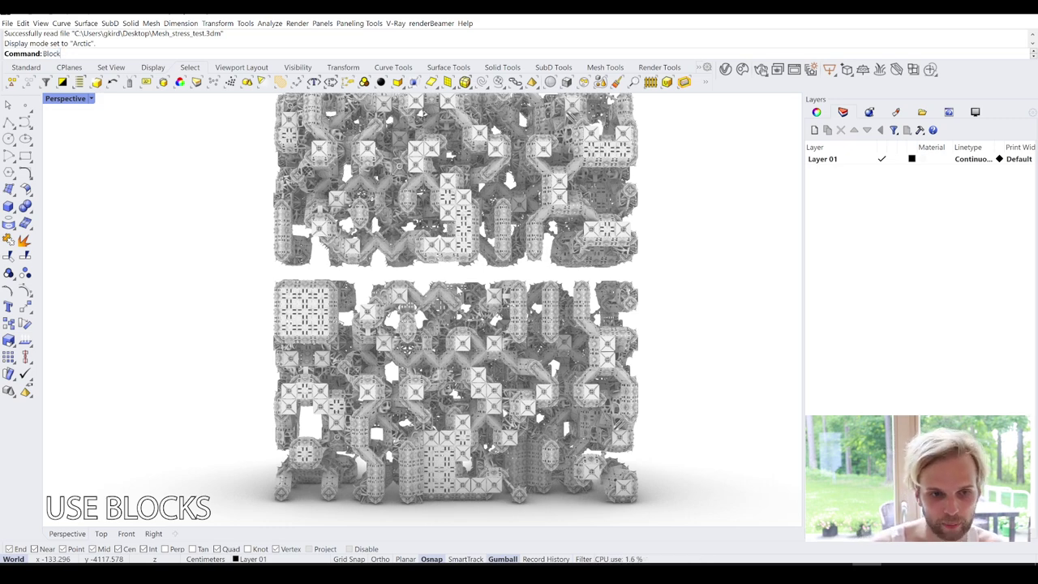
type("Manager")
Delete the el1 block definition and its 1240 instances in the Block Manager
key("Return")
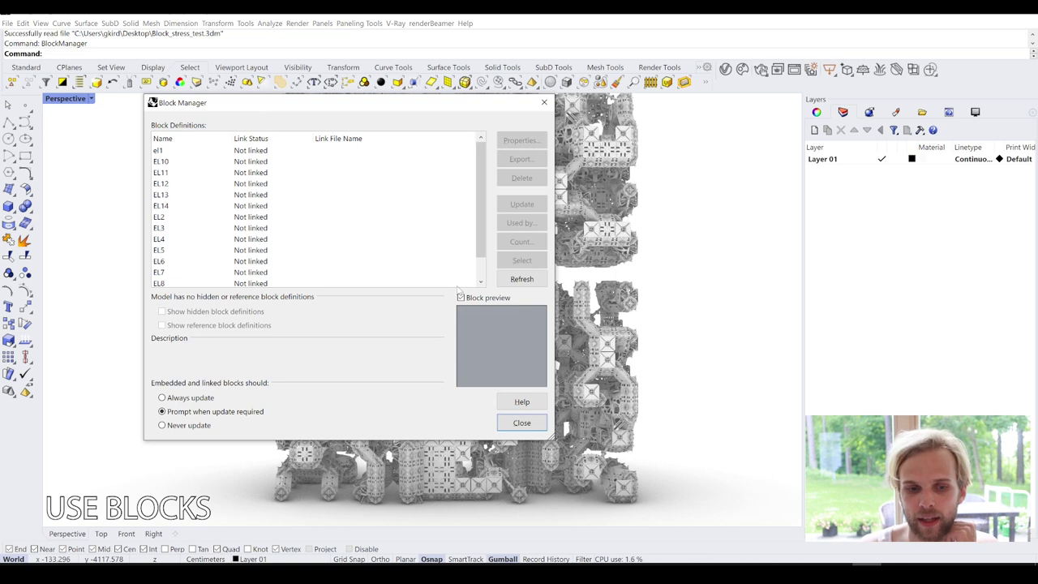
left_click(162, 152)
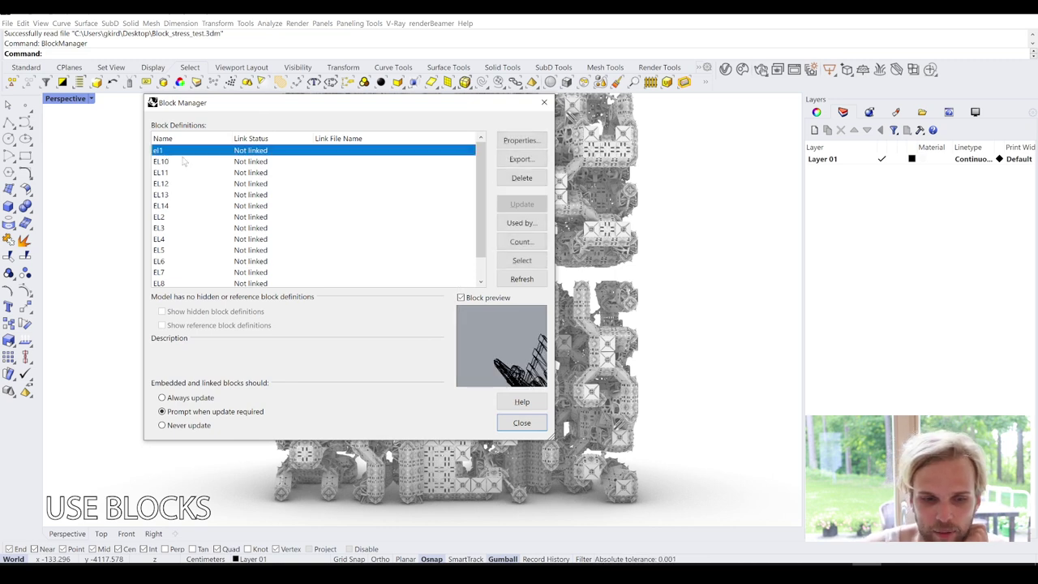
left_click(521, 178)
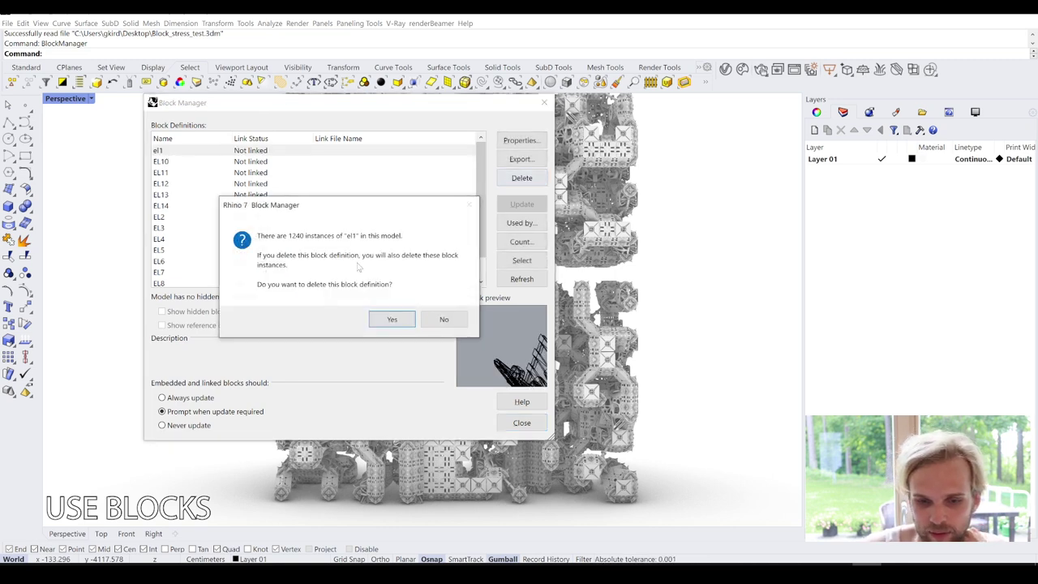
left_click(395, 324)
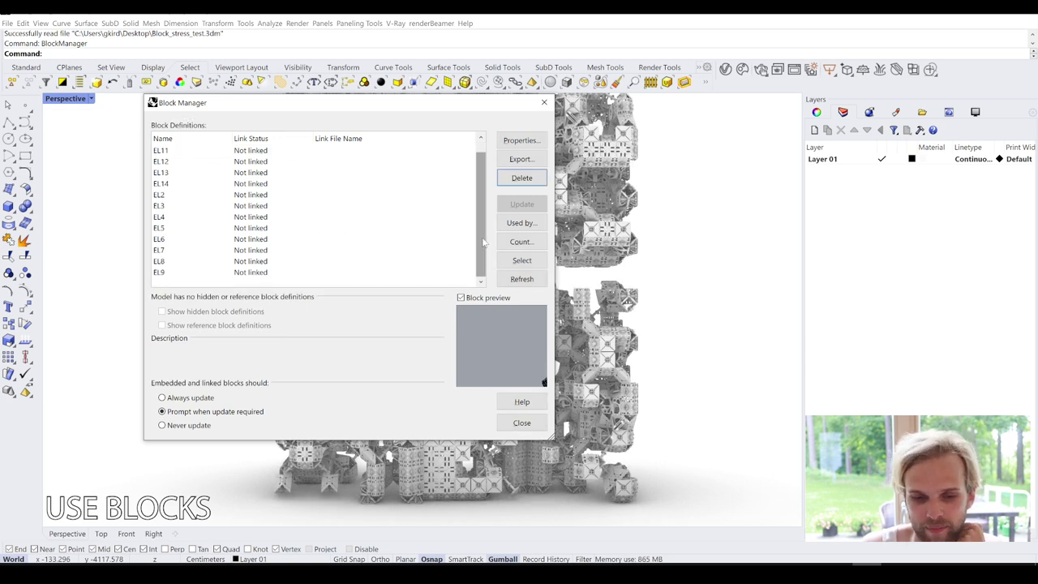
scroll(484, 242, "up", 1)
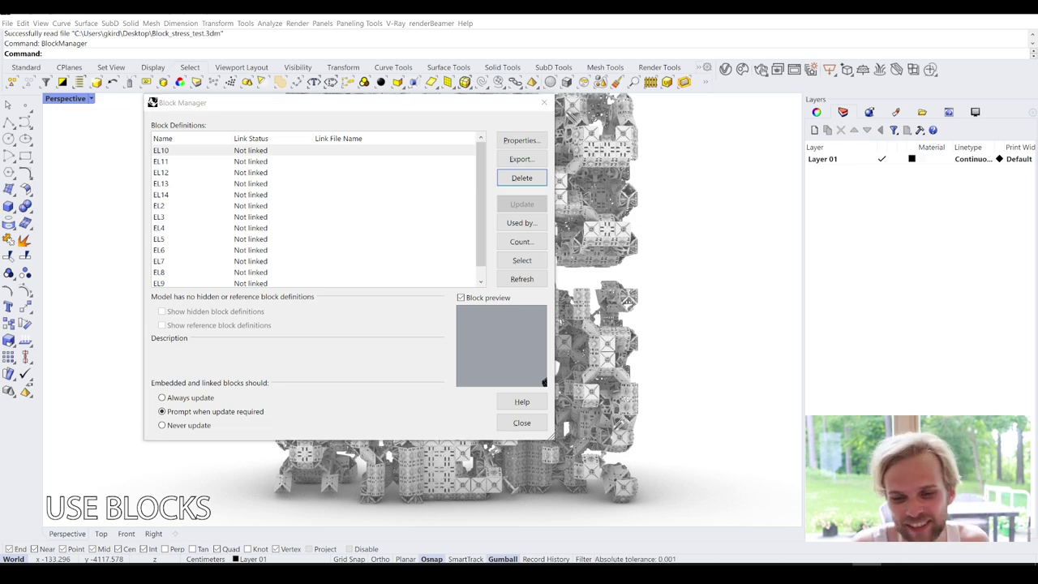
Undo the el1 deletion so its 1240 instances return, and relaunch BlockManager
left_click(544, 103)
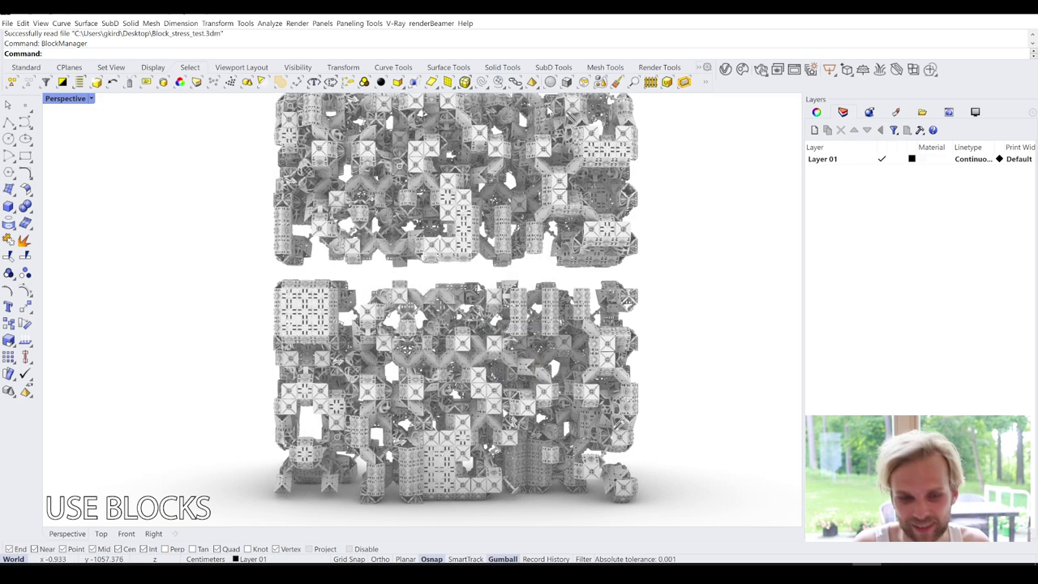
key("ctrl+z")
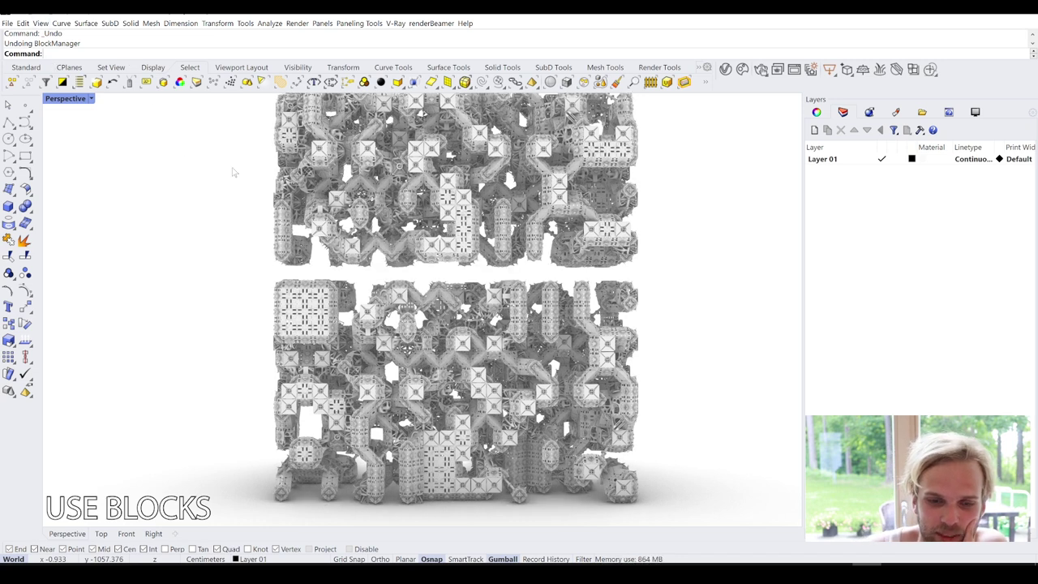
type("BlockManager")
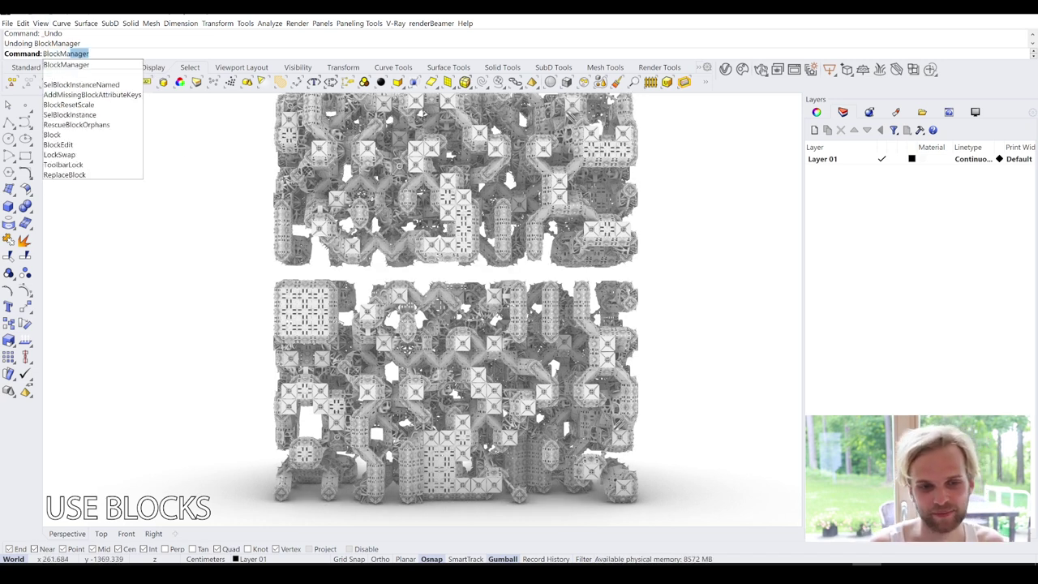
key("Down")
key("Return")
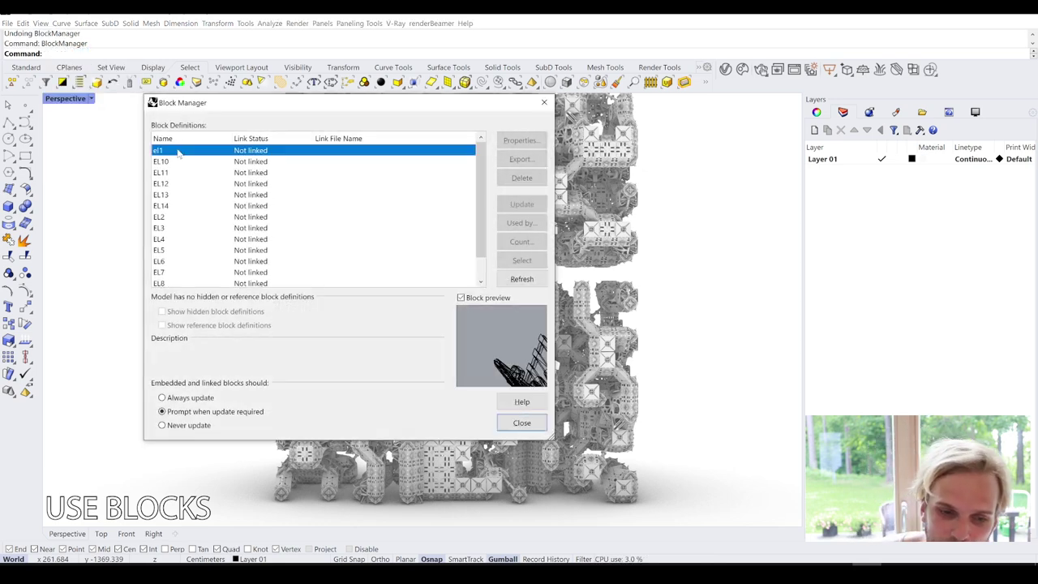
Browse the block definitions from el1, close the manager, and select all 5104 instances
left_click(178, 152)
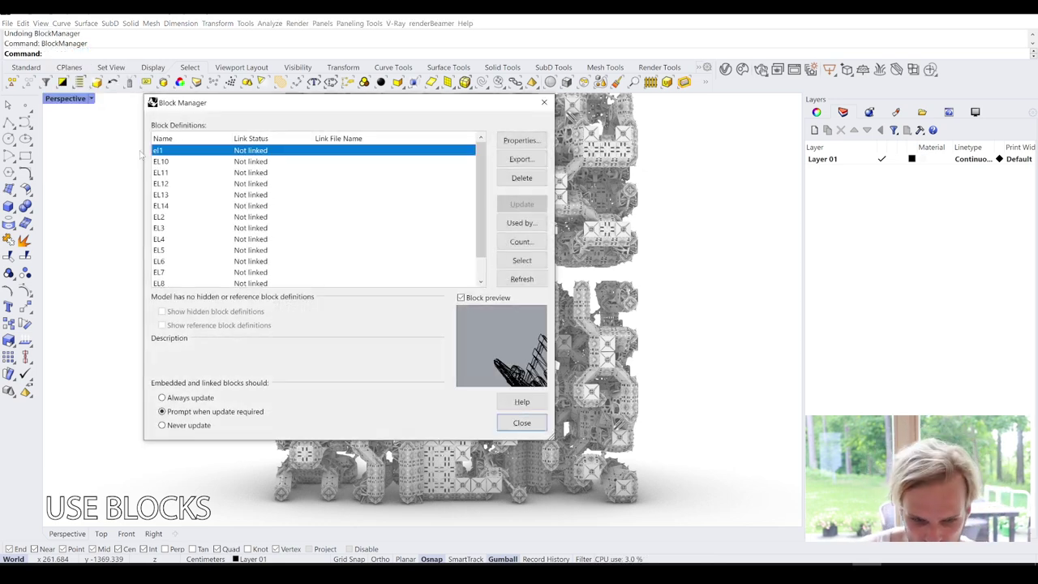
scroll(207, 228, "down", 1)
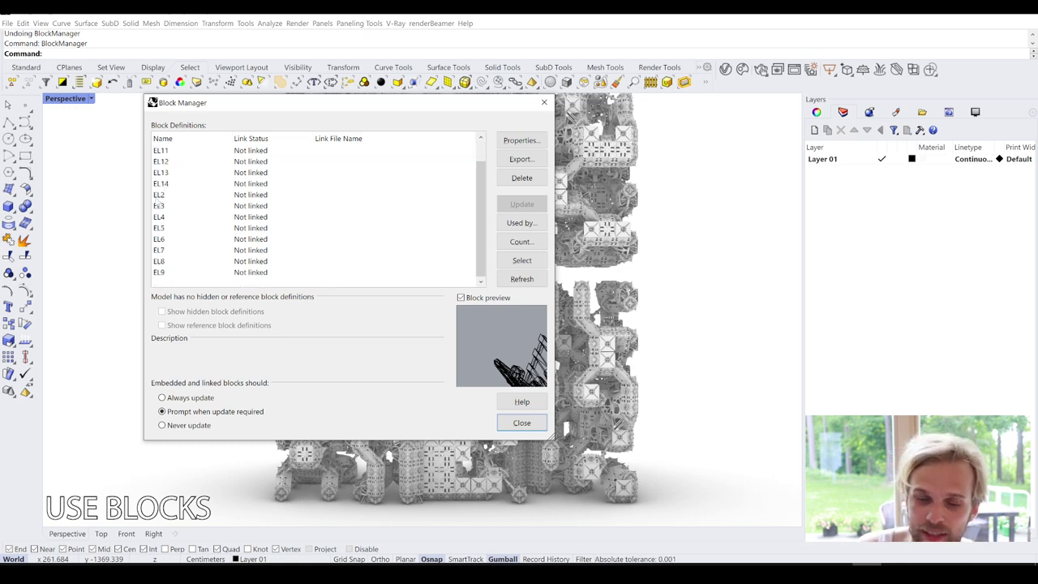
key("Home")
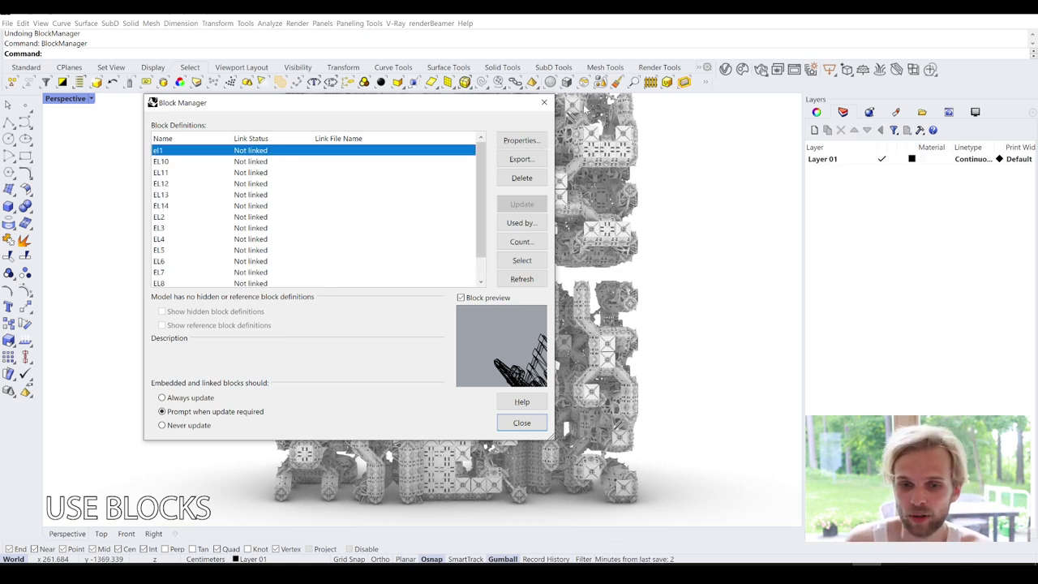
left_click(543, 103)
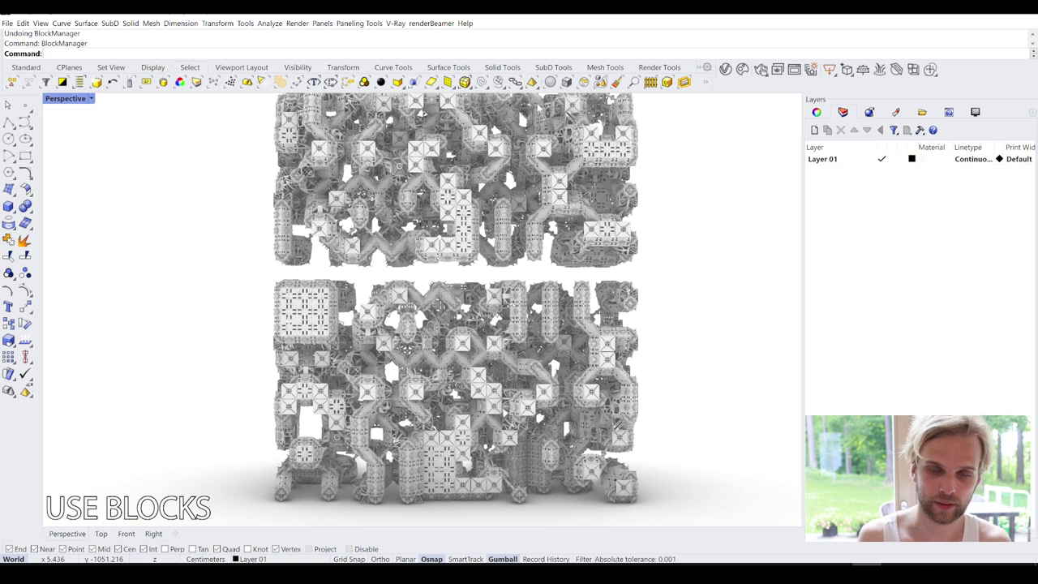
key("ctrl+a")
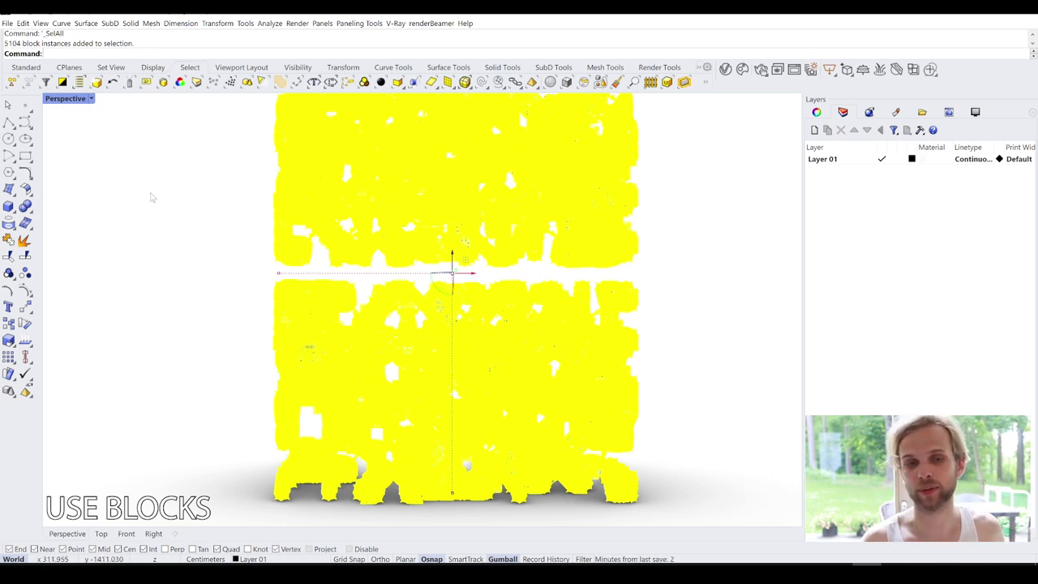
Deselect all 5104 block instances
key("Escape")
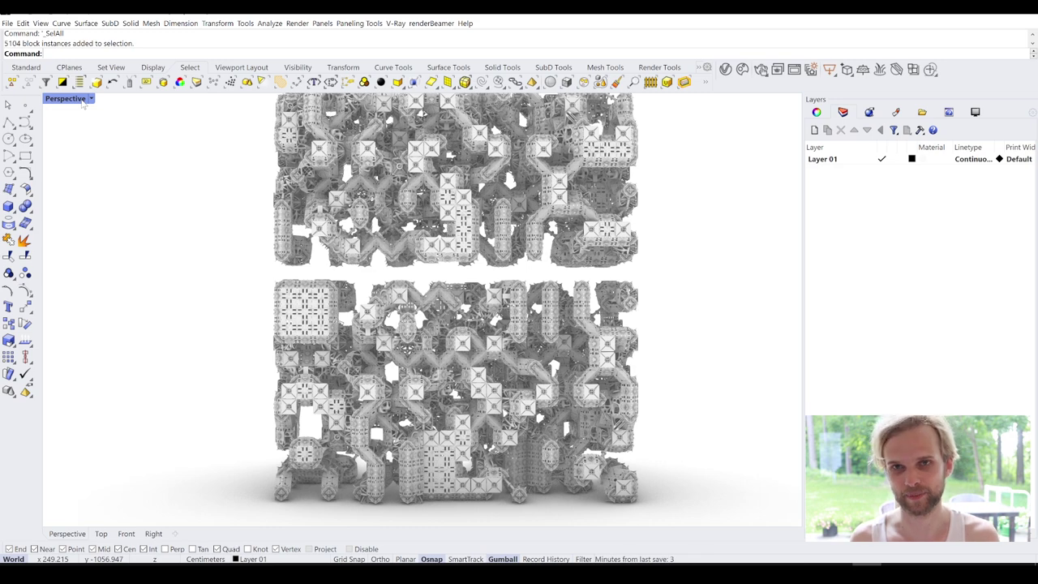
Switch the Perspective view to Shaded, zoom in on the mesh-wired block mass, and show the panel list
left_click(82, 101)
left_click(89, 144)
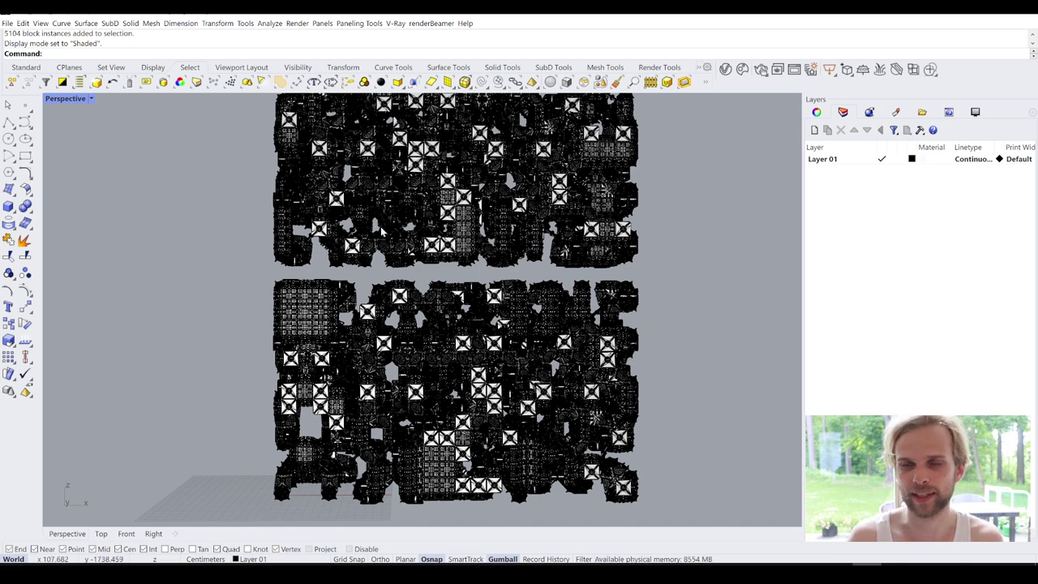
right_click_drag(405, 234, 420, 242)
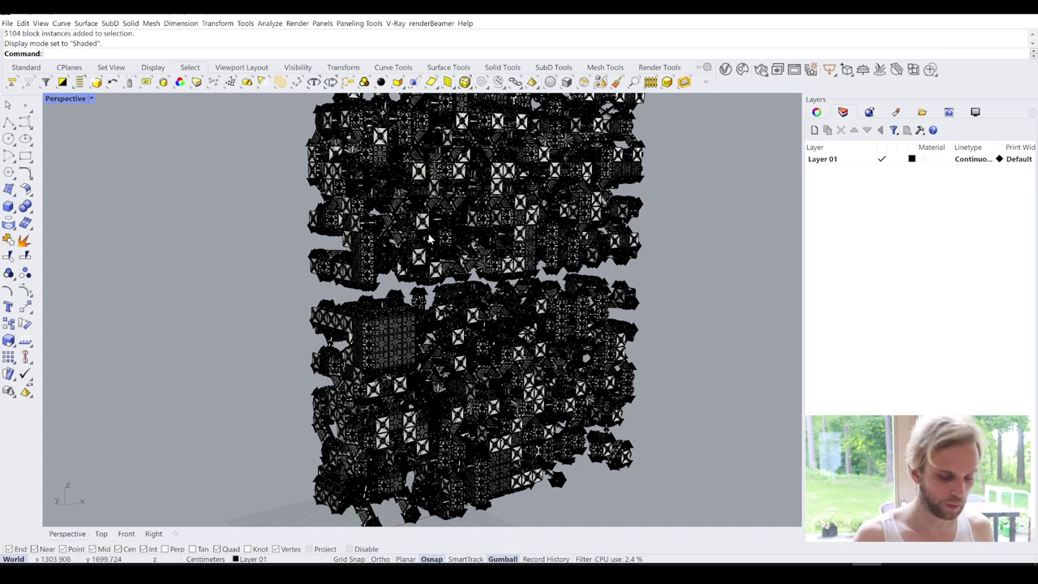
scroll(430, 239, "up", 2)
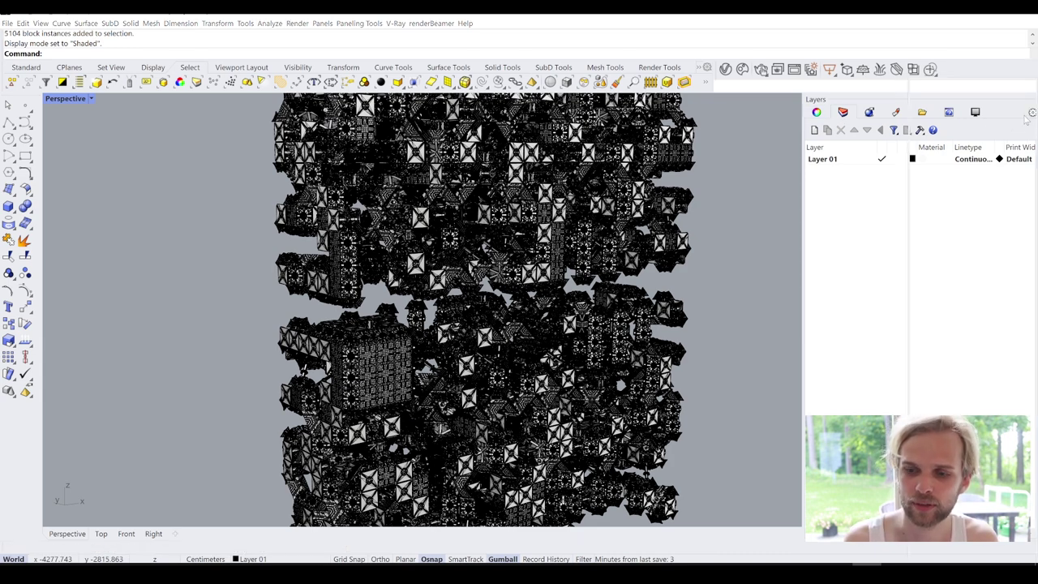
left_click(1032, 113)
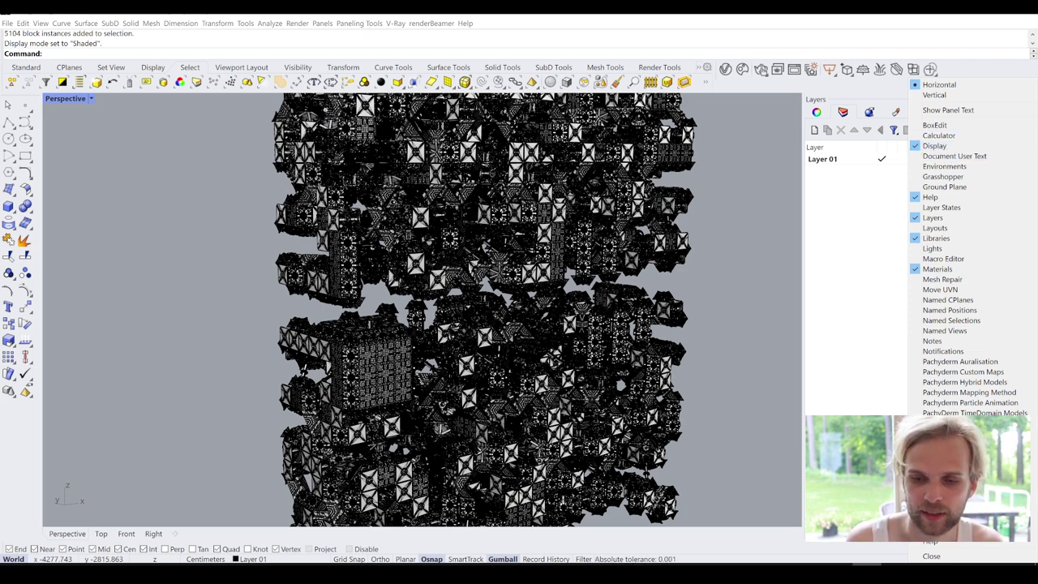
Show the Display settings in the side panel and uncheck Mesh Wires
left_click(930, 146)
left_click(975, 113)
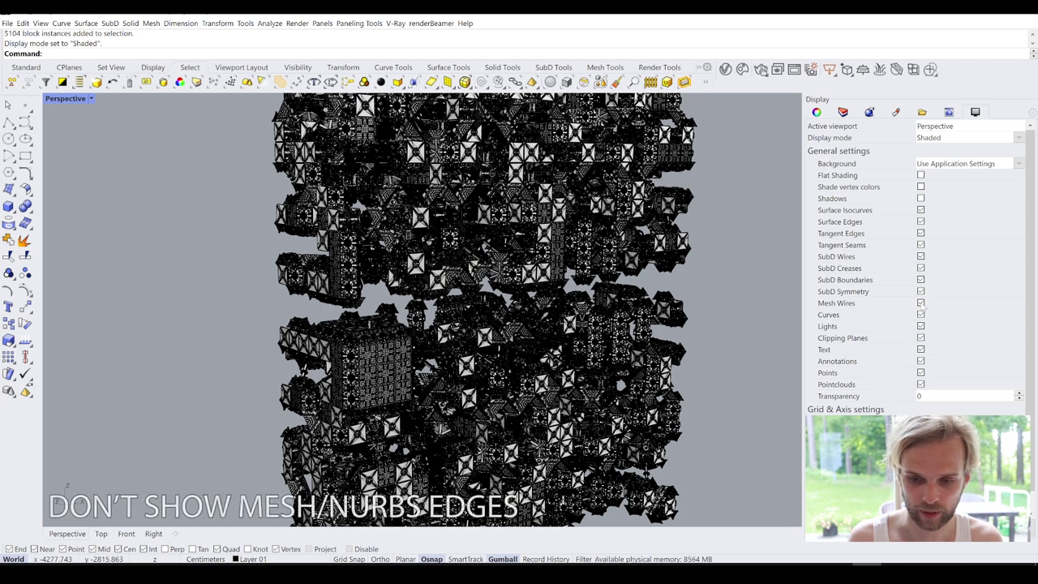
left_click(920, 304)
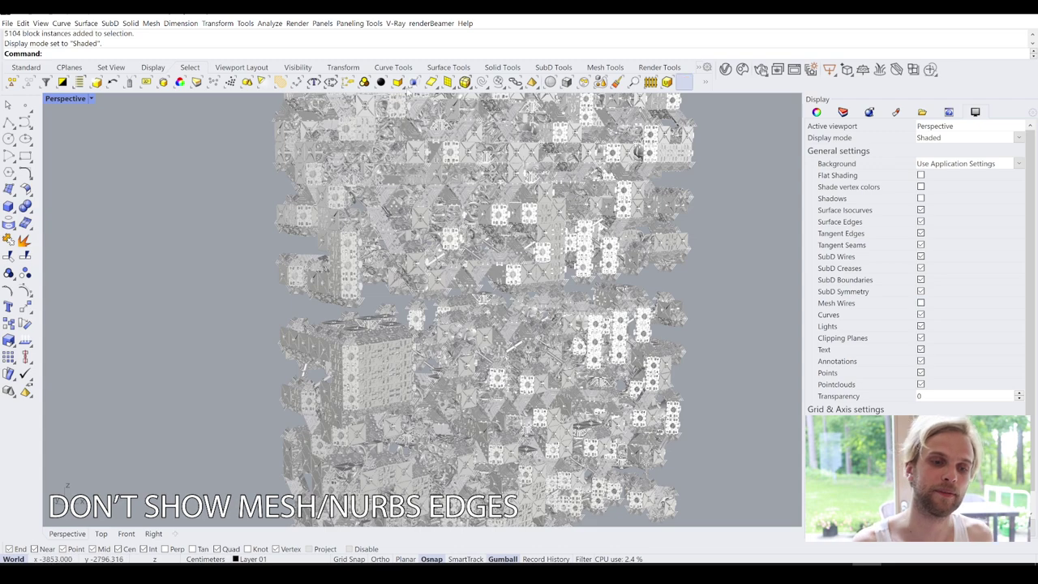
Compare the blocks with mesh wires on and off, leaving Mesh Wires unchecked
right_click_drag(406, 258, 412, 288)
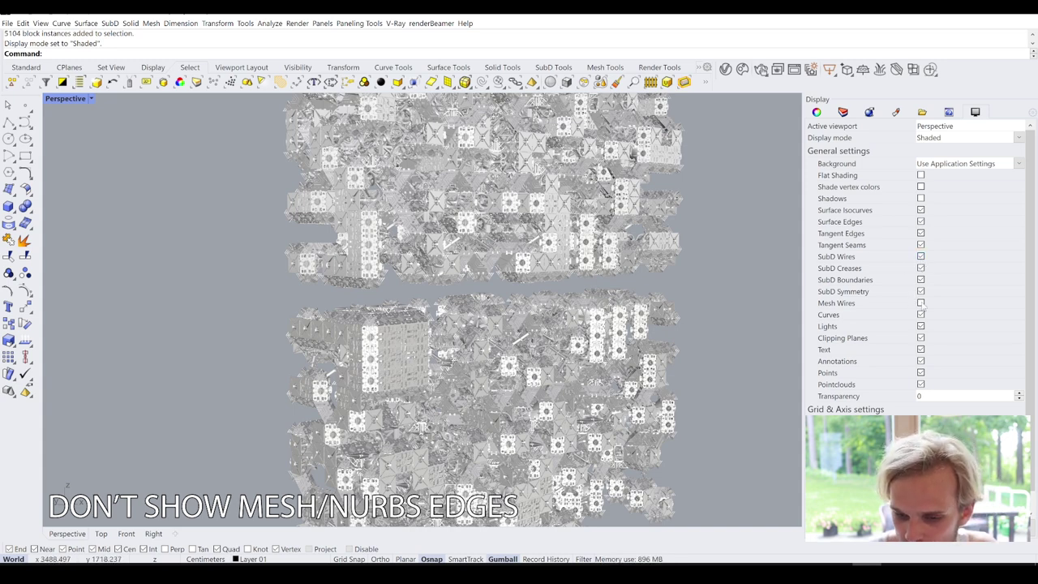
left_click(920, 303)
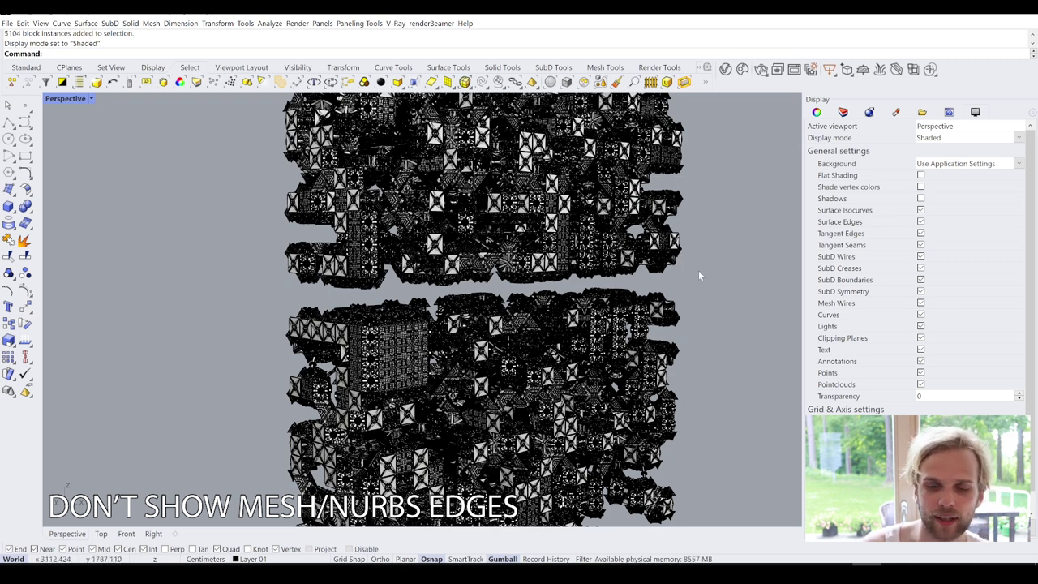
scroll(689, 272, "up", 1)
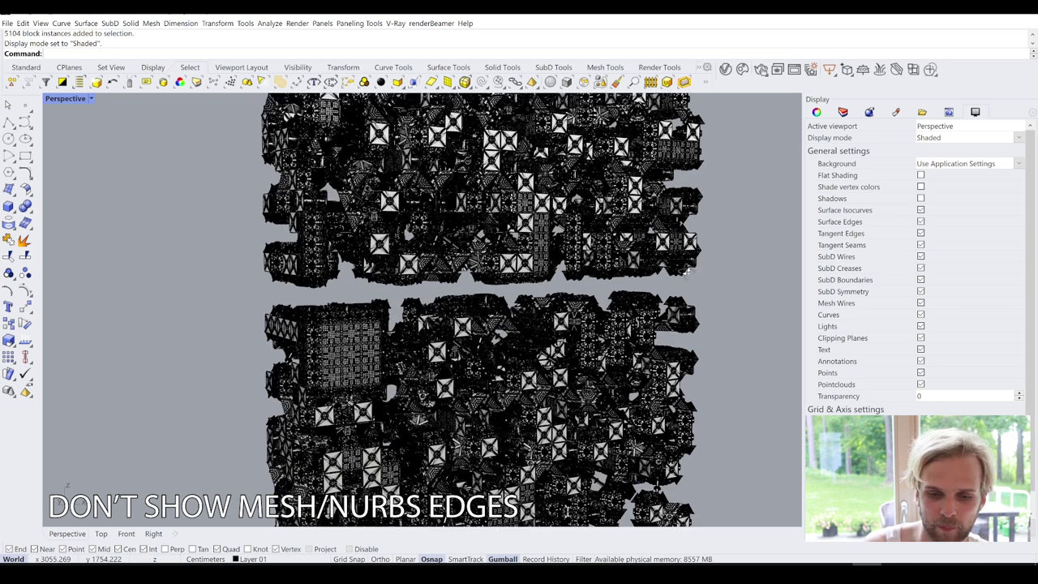
scroll(669, 274, "up", 1)
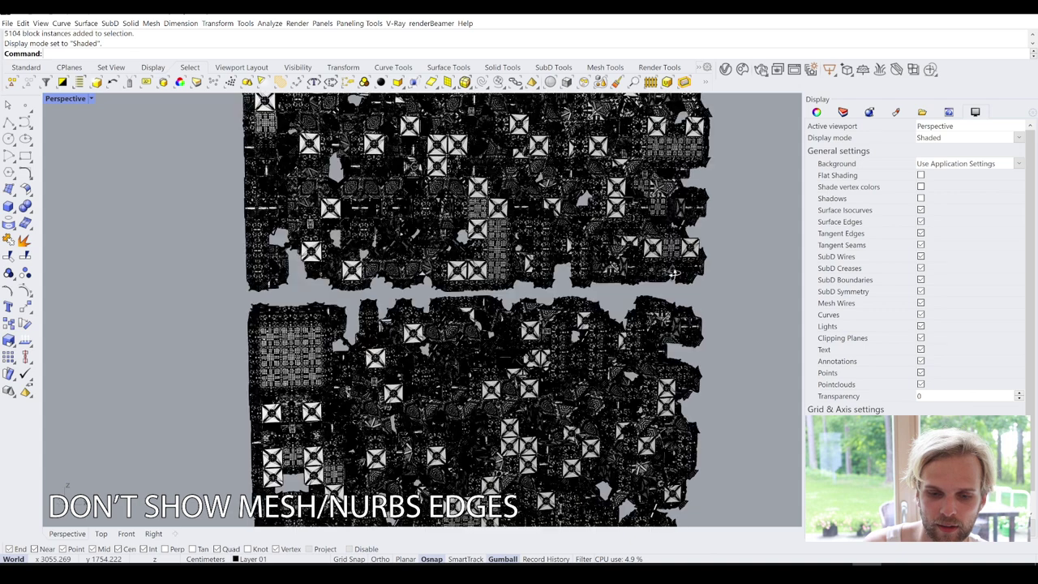
right_click_drag(665, 274, 651, 279)
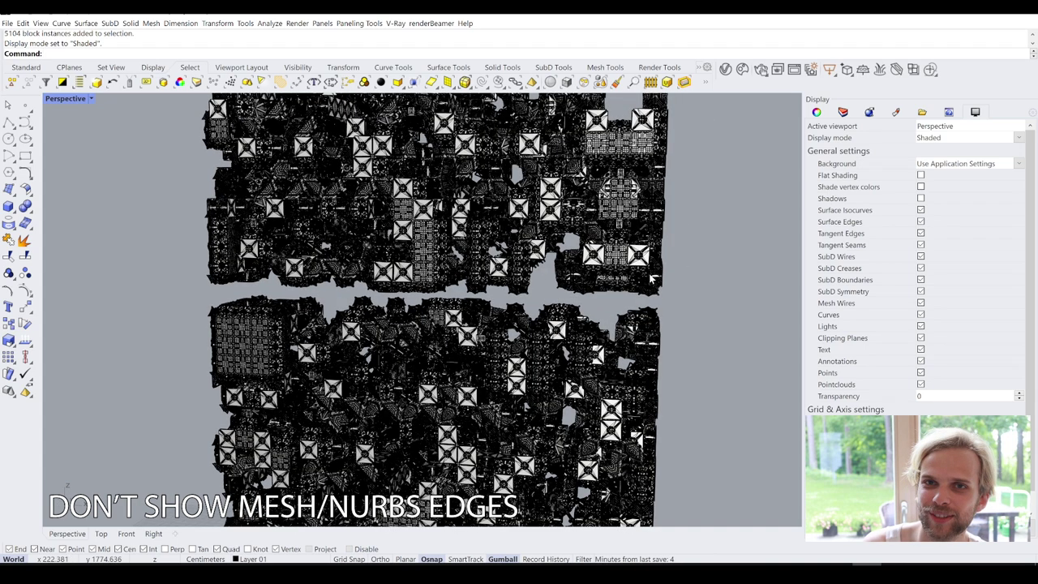
left_click(921, 304)
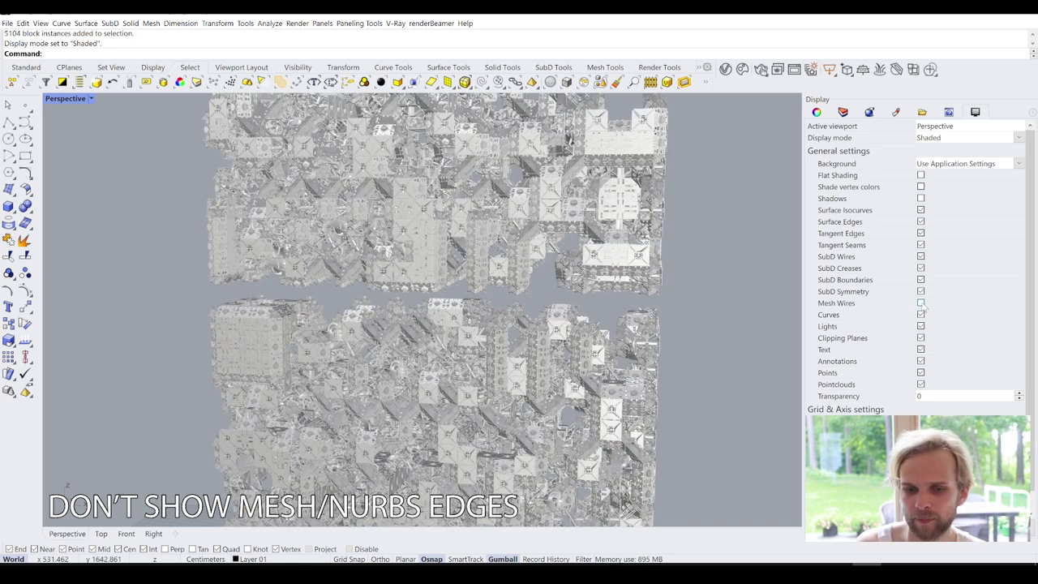
right_click_drag(409, 291, 452, 285)
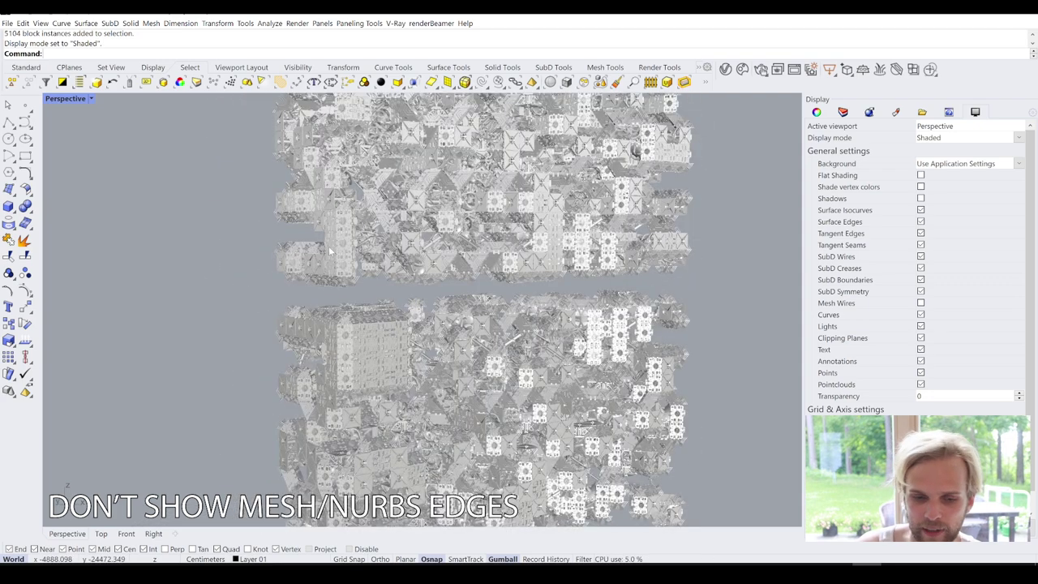
right_click_drag(261, 250, 286, 250)
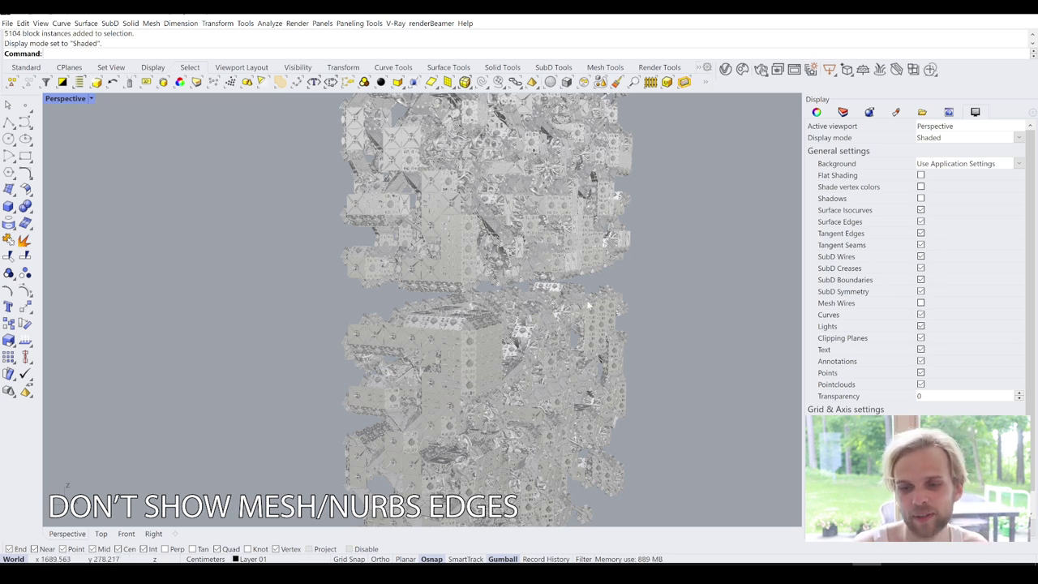
Zoom in close on the block tower, tilt the view downward, and switch Perspective to Arctic
right_click_drag(485, 278, 475, 280)
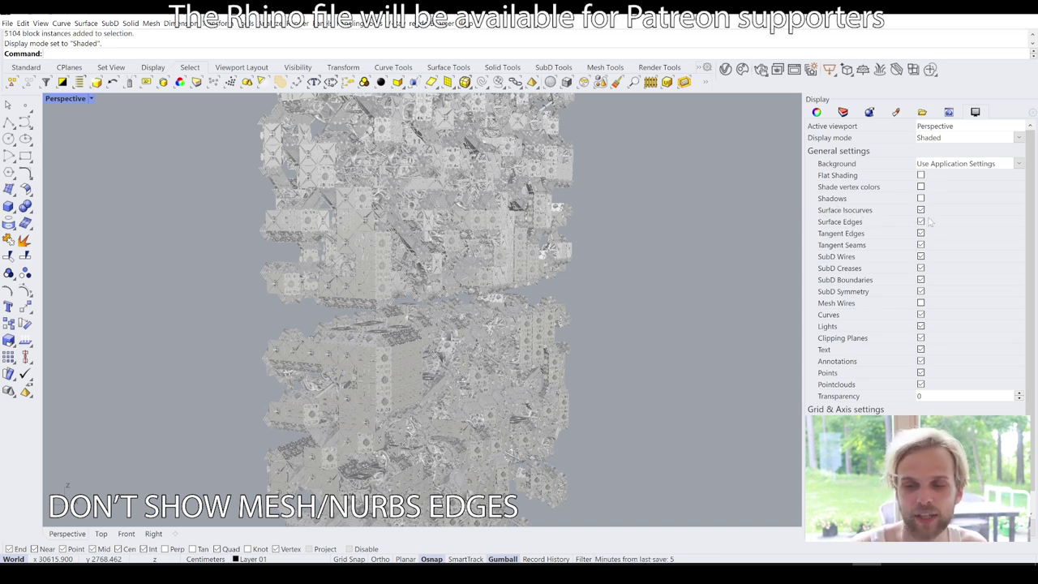
scroll(498, 290, "up", 1)
scroll(497, 285, "up", 6)
scroll(498, 237, "up", 8)
scroll(495, 231, "down", 6)
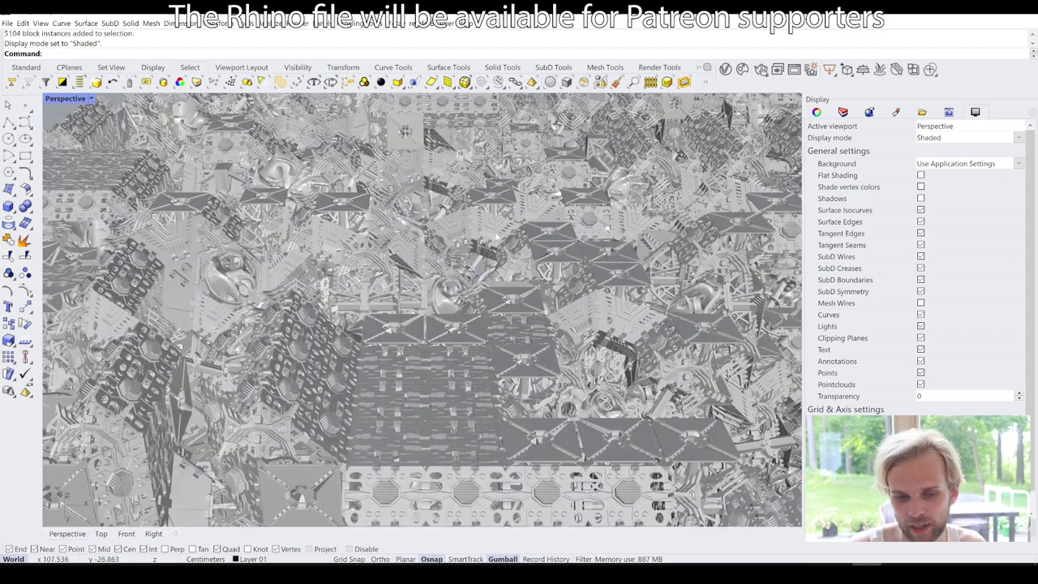
mouse_move(516, 304)
right_mouse_down()
mouse_move(520, 321)
mouse_move(519, 298)
right_mouse_up()
left_click(73, 98)
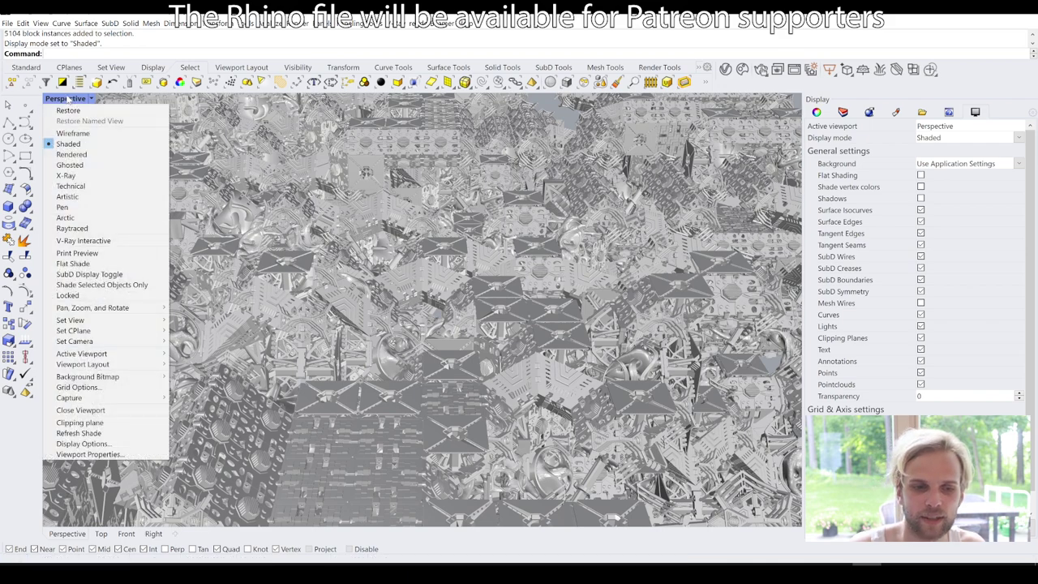
left_click(81, 217)
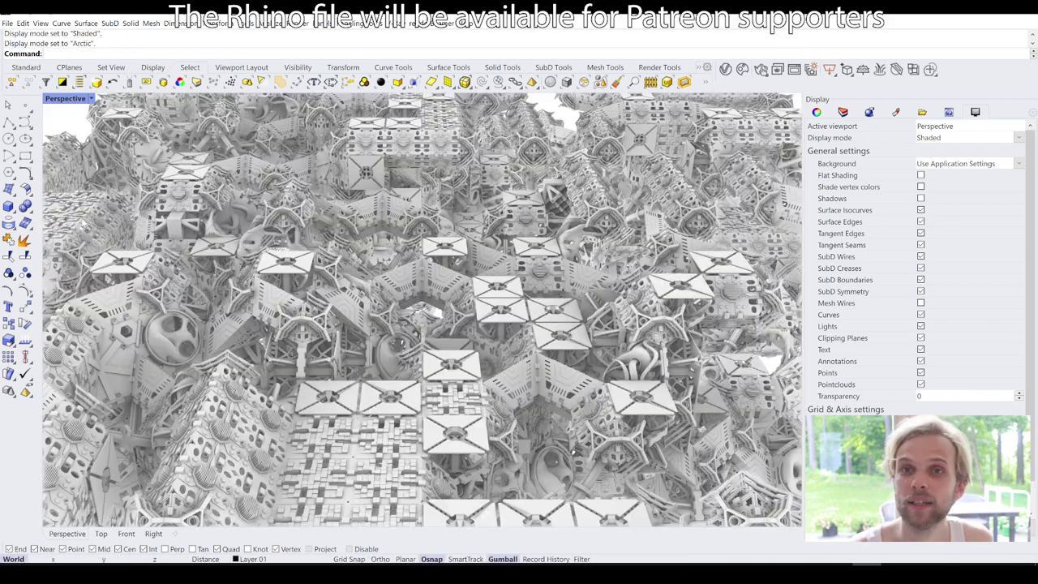